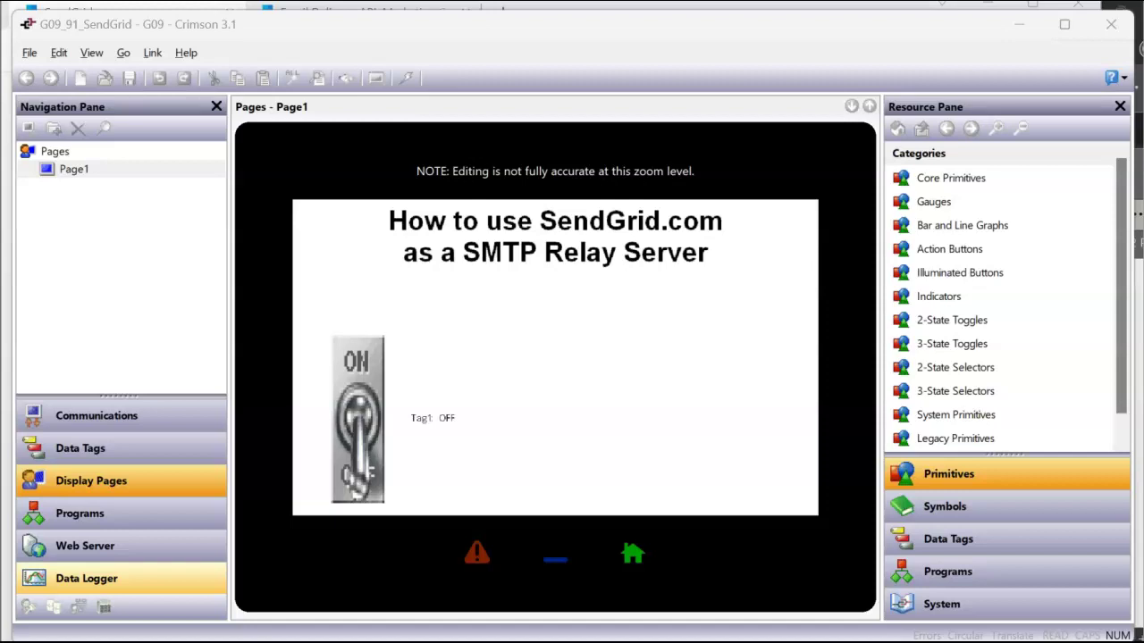
Step: Bring up the SendGrid account dashboard in Chrome and expand the Settings list in the sidebar
mouse_move(357, 642)
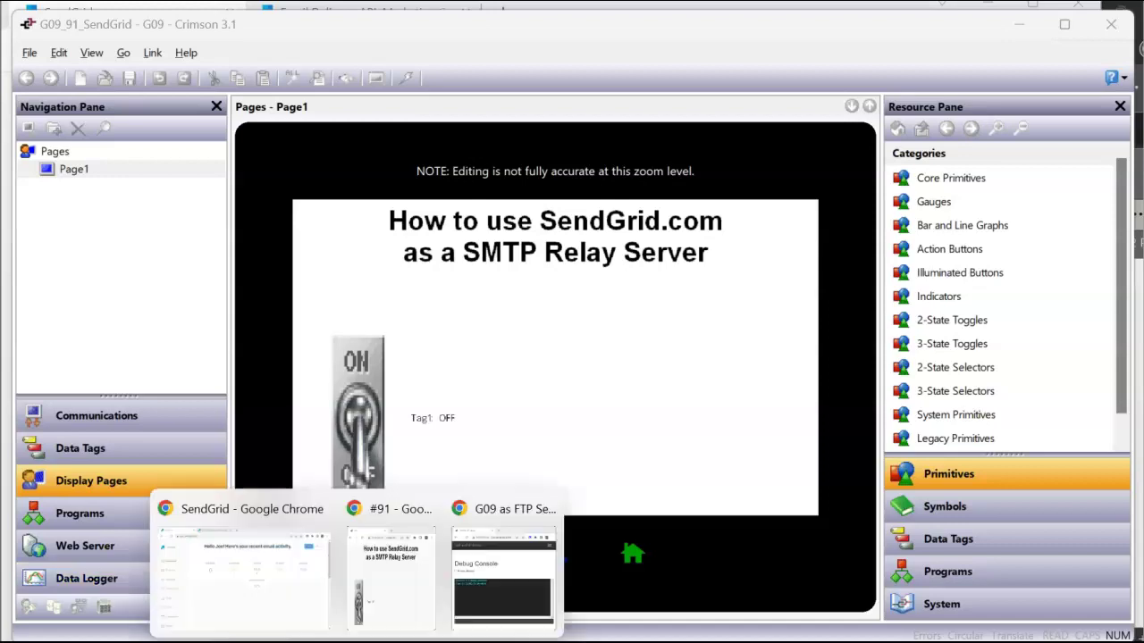
left_click(282, 604)
left_click(313, 13)
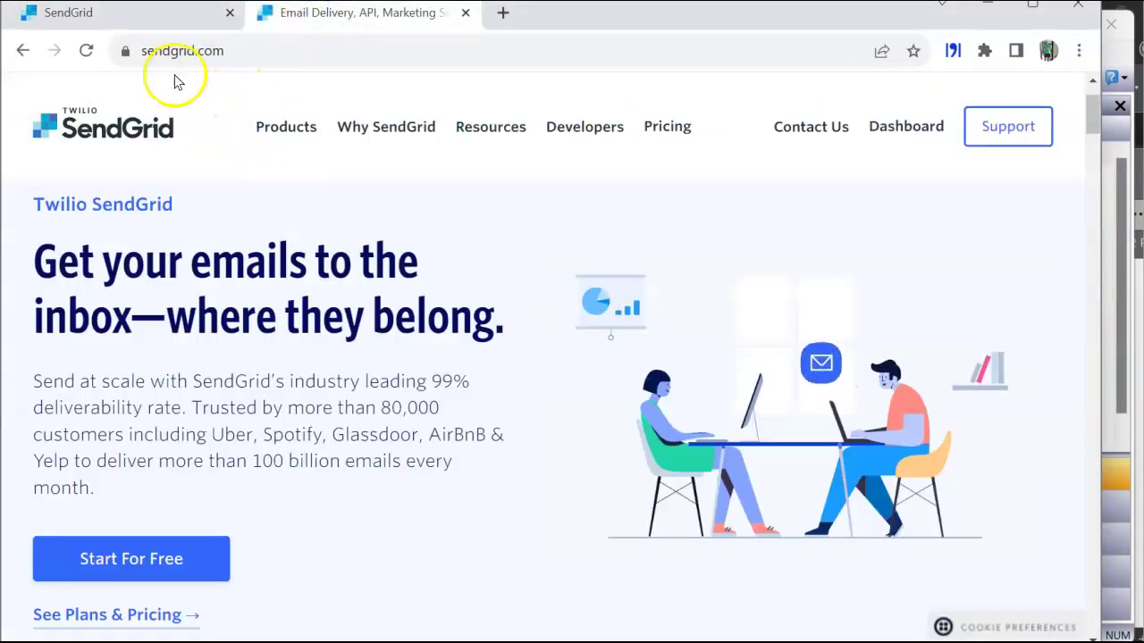
scroll(192, 464, "down", 1)
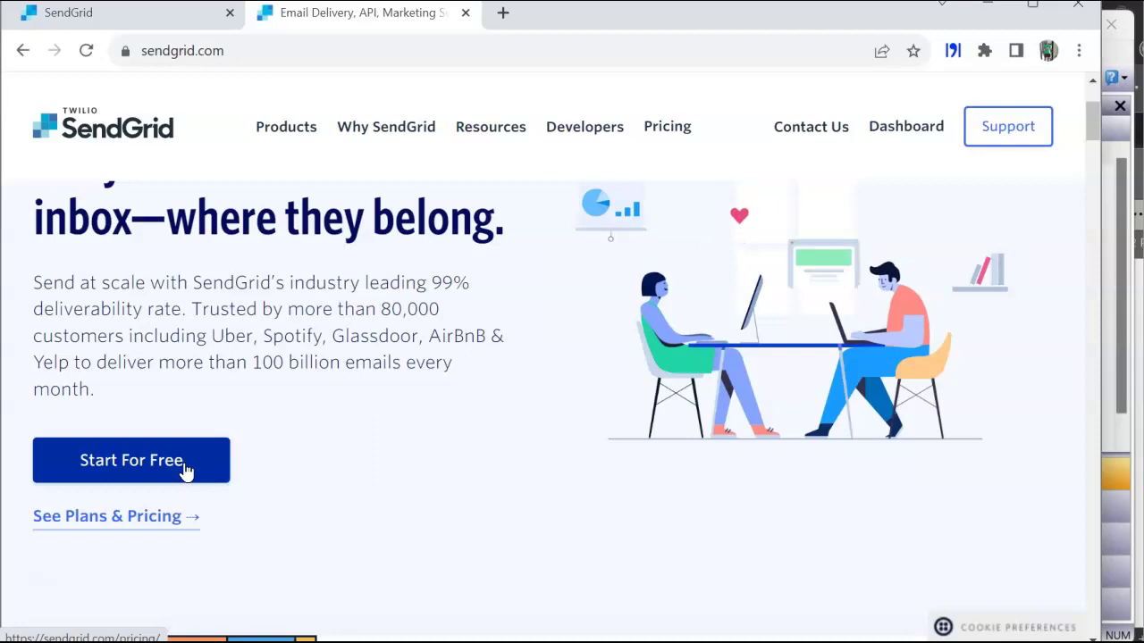
left_click(101, 20)
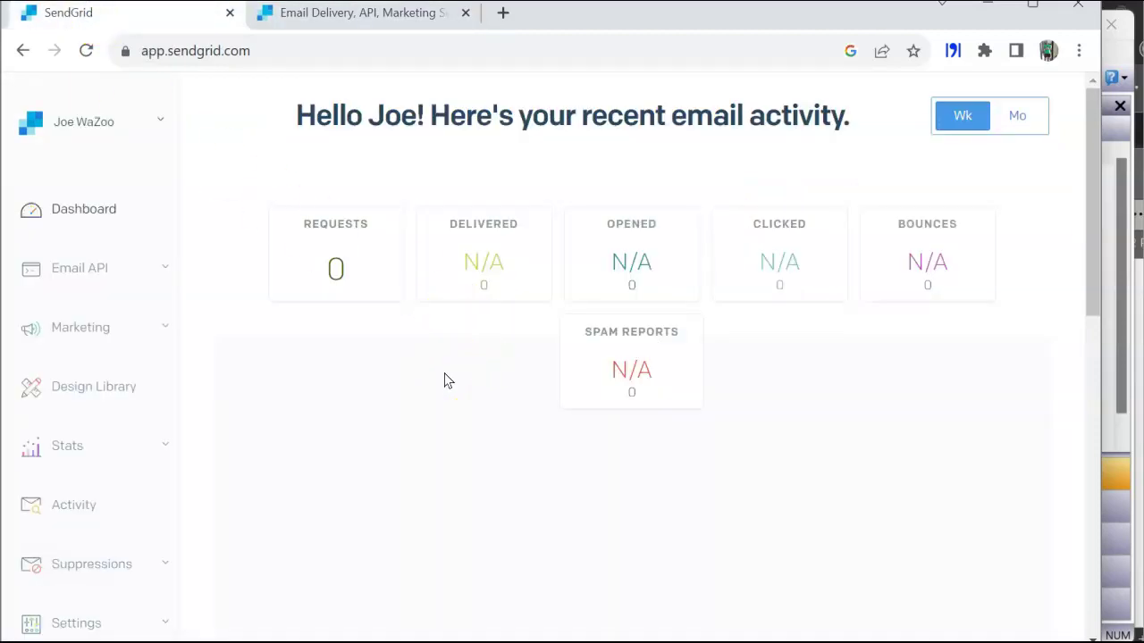
scroll(447, 380, "down", 2)
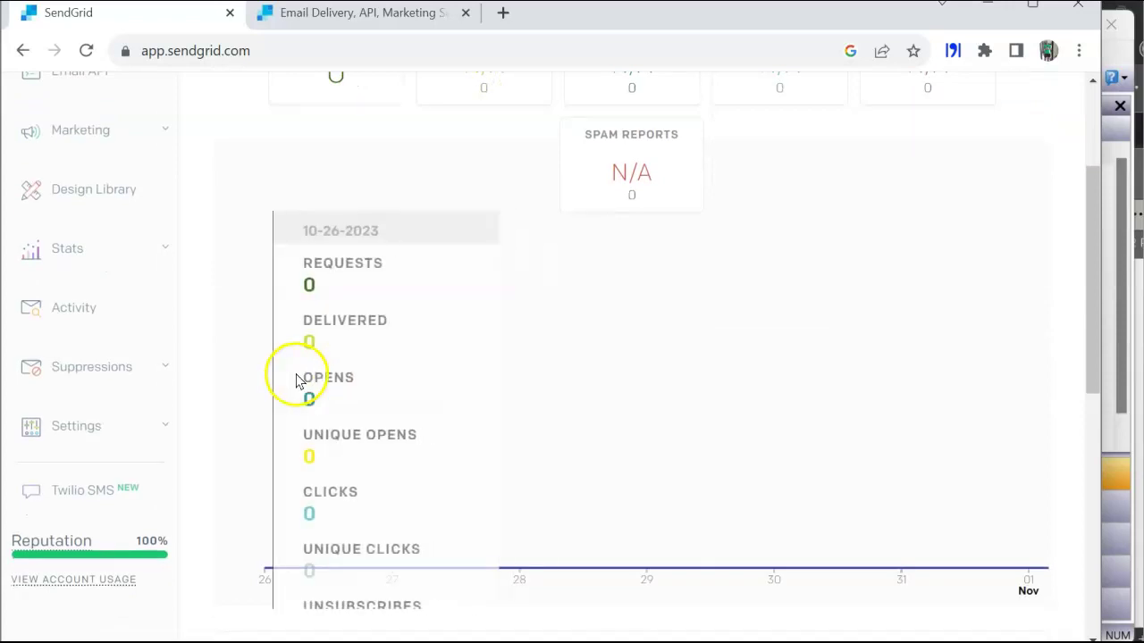
left_click(69, 436)
scroll(68, 434, "down", 2)
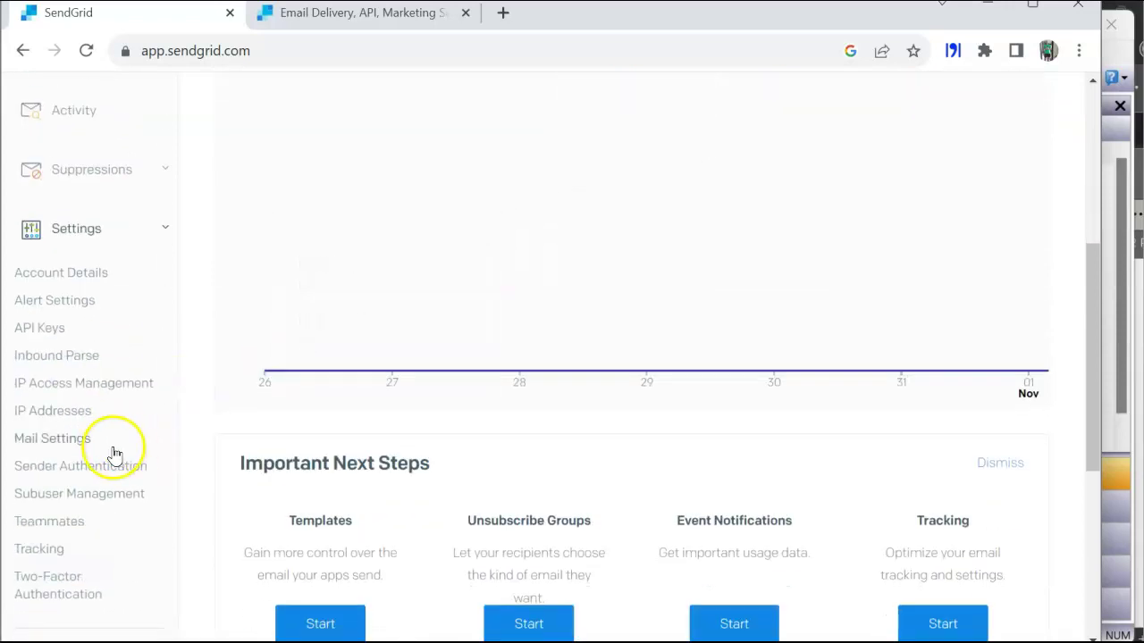
Step: On Mail Settings, inspect the Address Allow List and cancel out without changing it
left_click(65, 444)
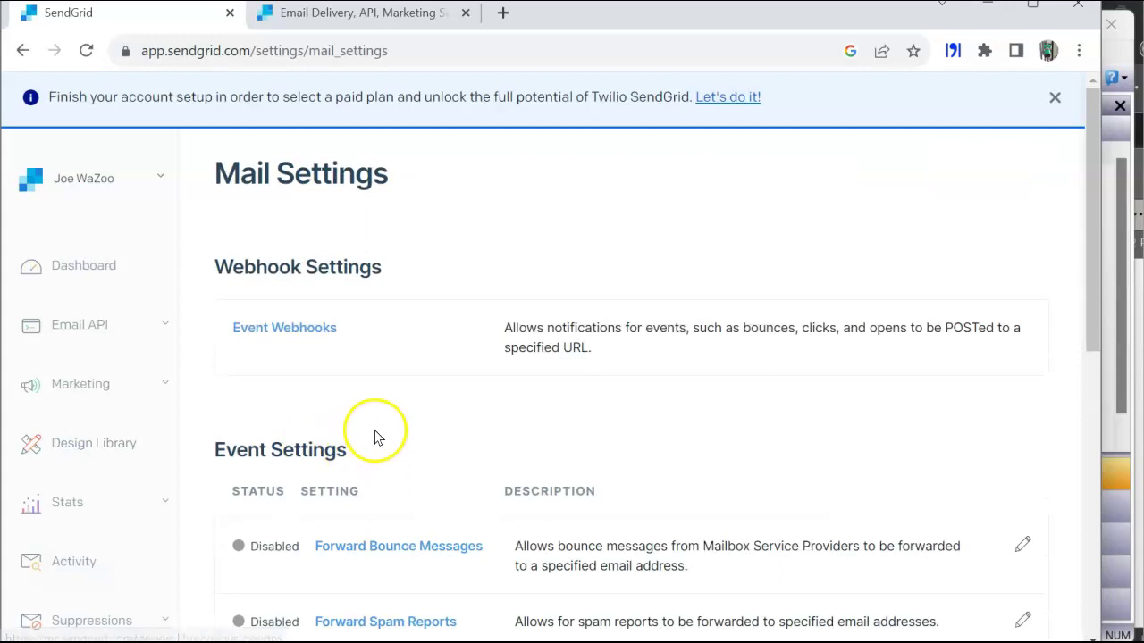
scroll(373, 439, "down", 2)
scroll(375, 434, "down", 2)
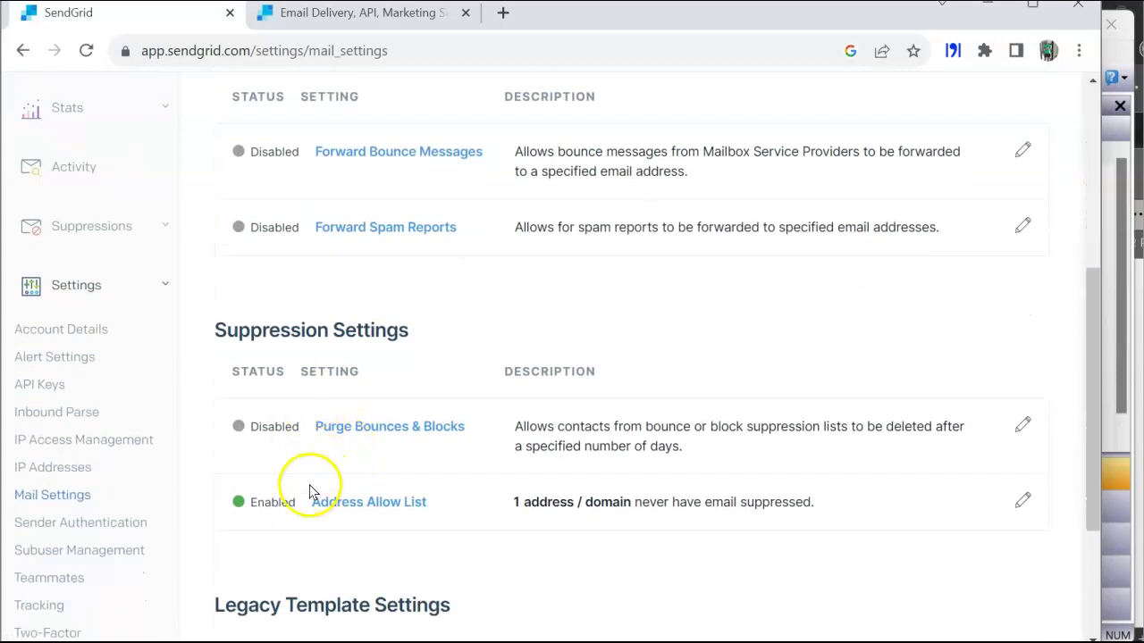
scroll(345, 365, "down", 1)
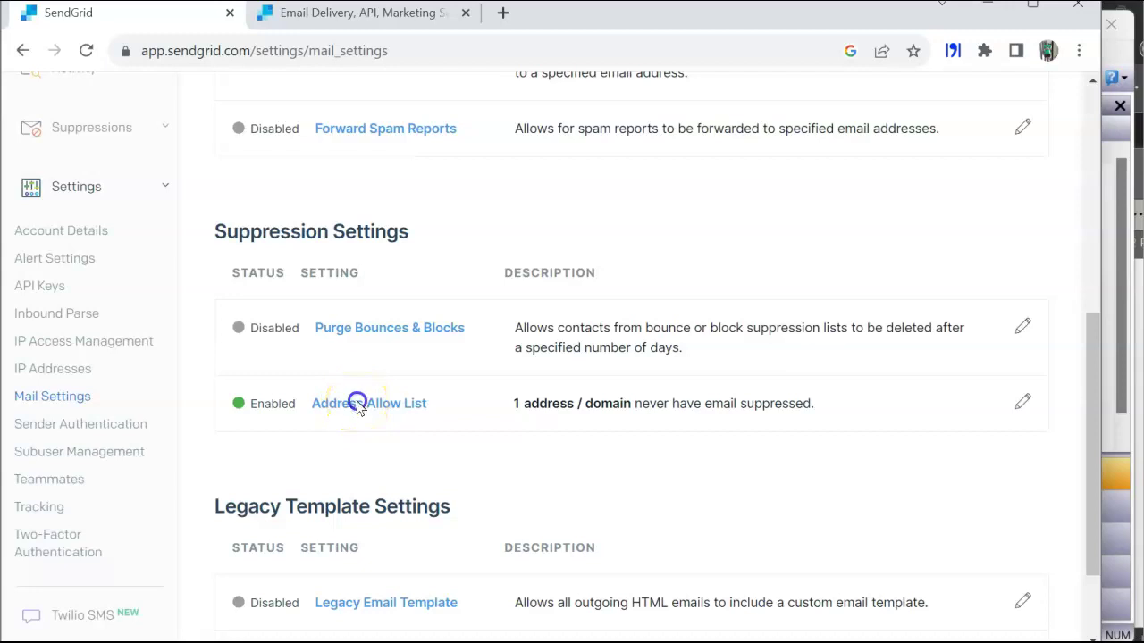
left_click(356, 404)
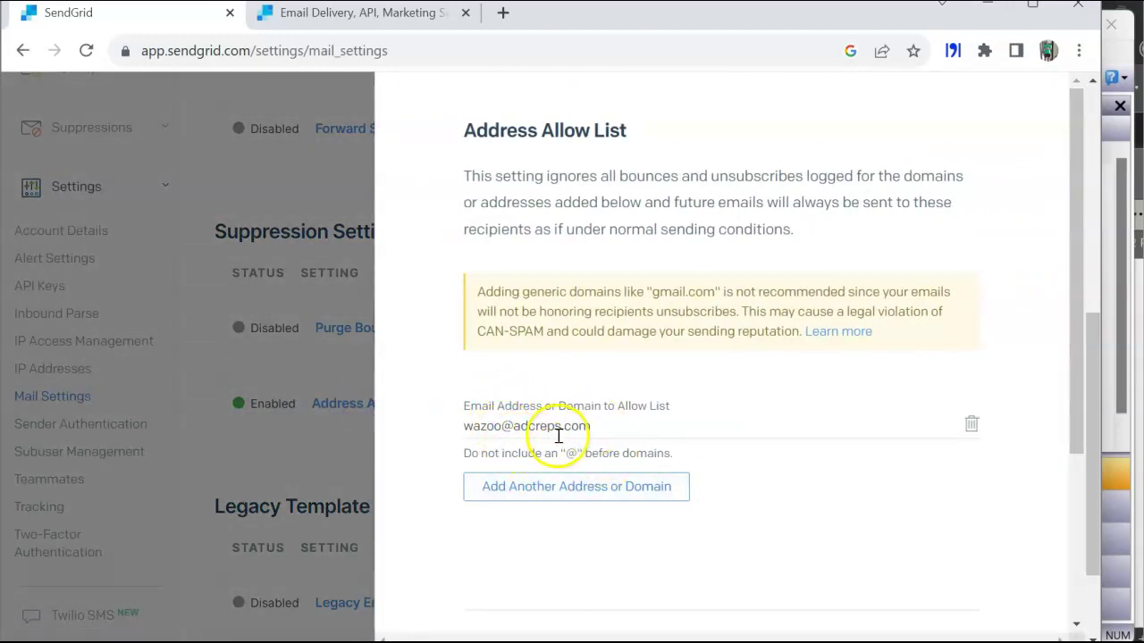
scroll(722, 447, "down", 2)
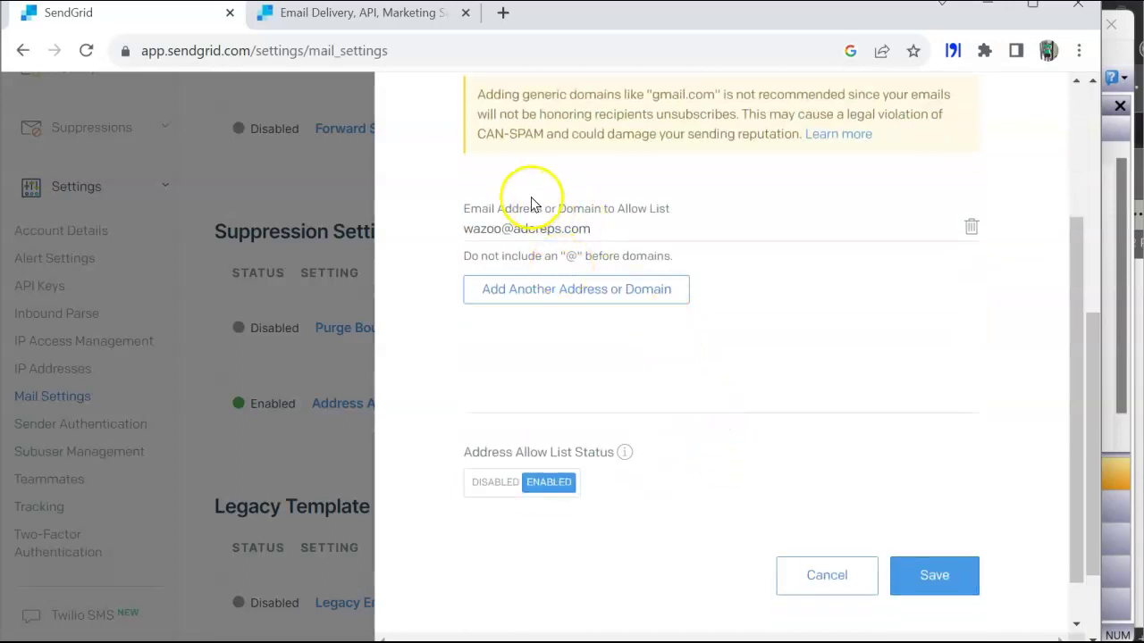
left_click(826, 576)
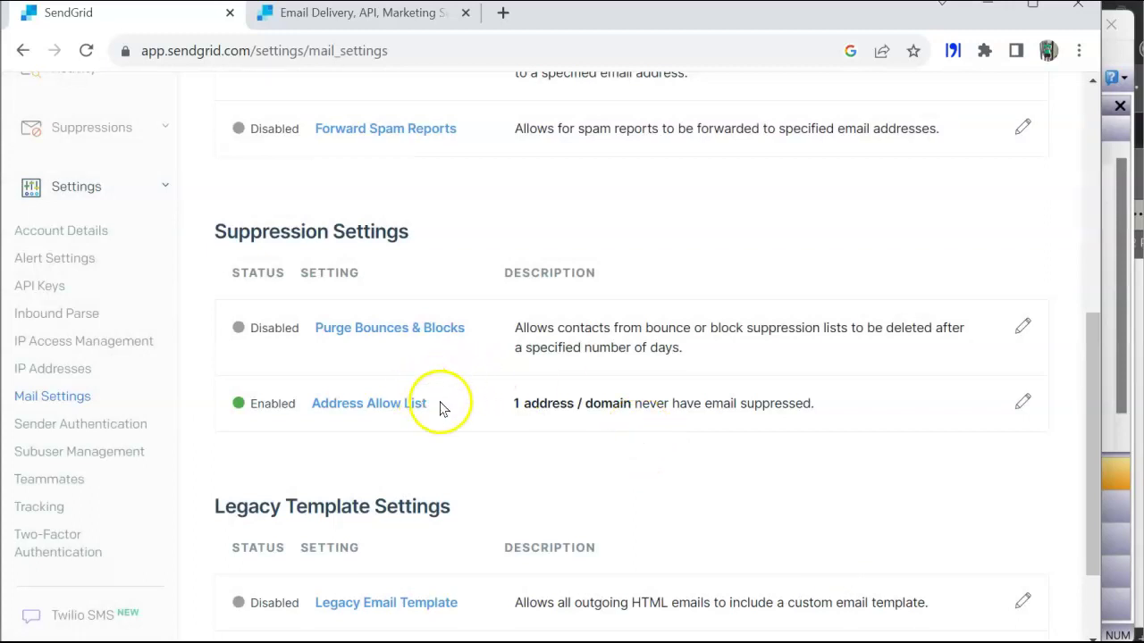
scroll(186, 384, "up", 4)
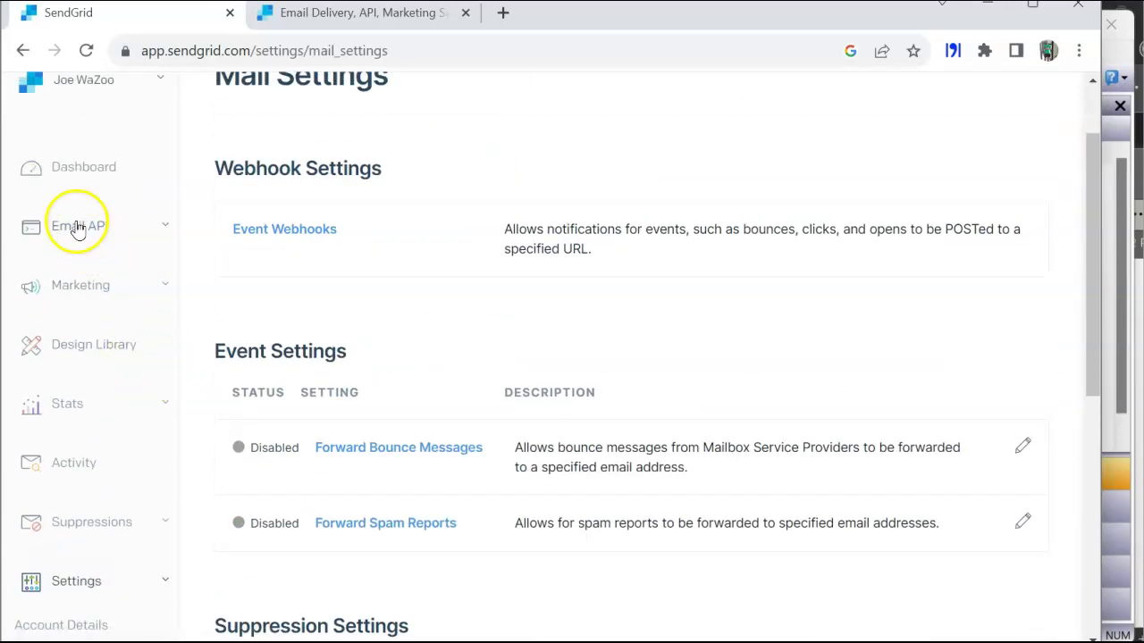
scroll(77, 229, "up", 1)
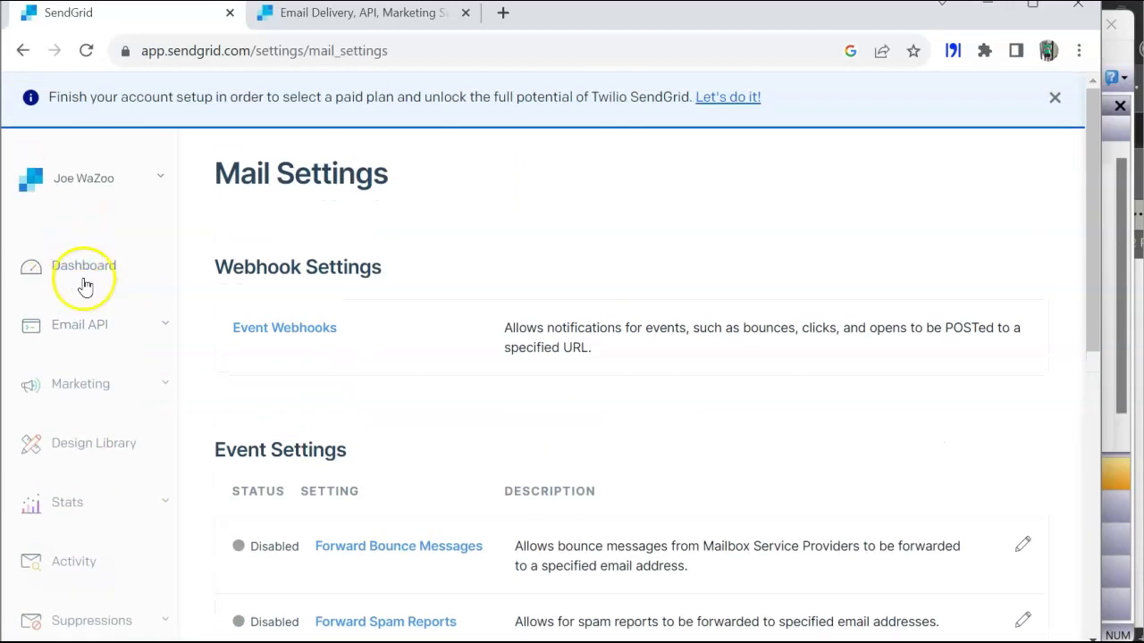
Step: Open Email API > Integration Guide and choose the SMTP Relay setup method
left_click(73, 331)
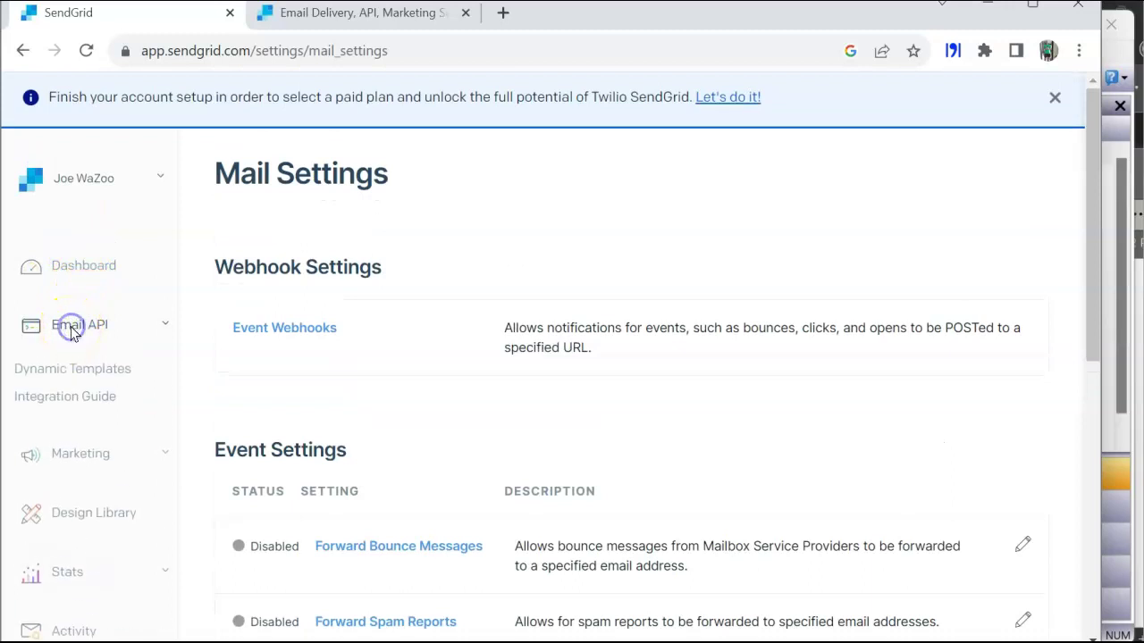
left_click(69, 399)
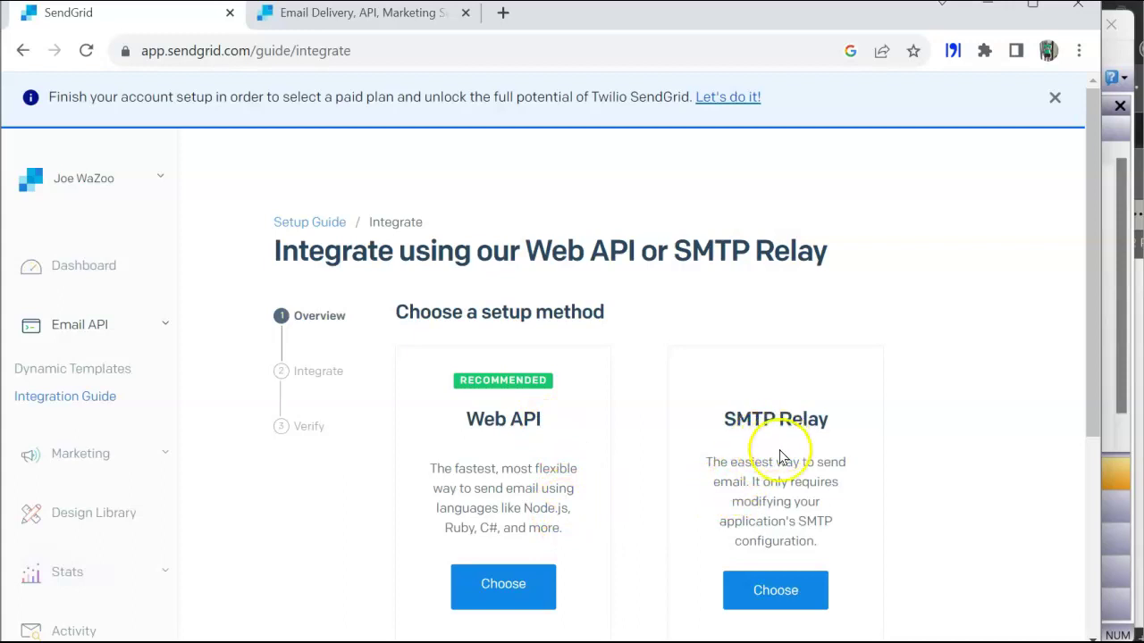
left_click(771, 597)
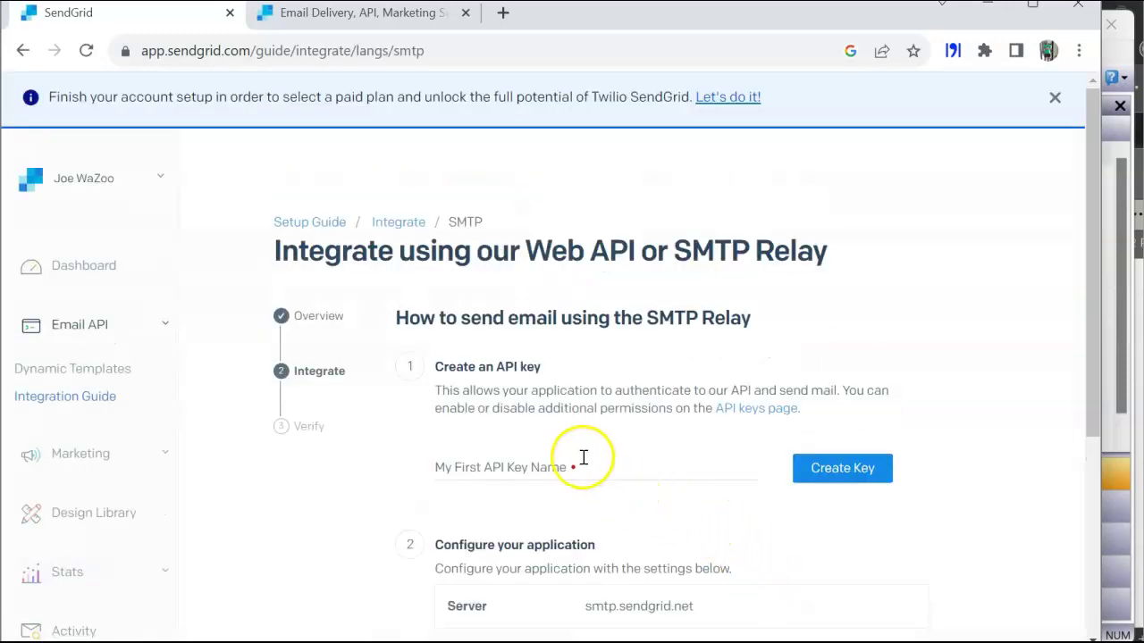
Step: Create an API key named 'My First Key'
left_click(579, 464)
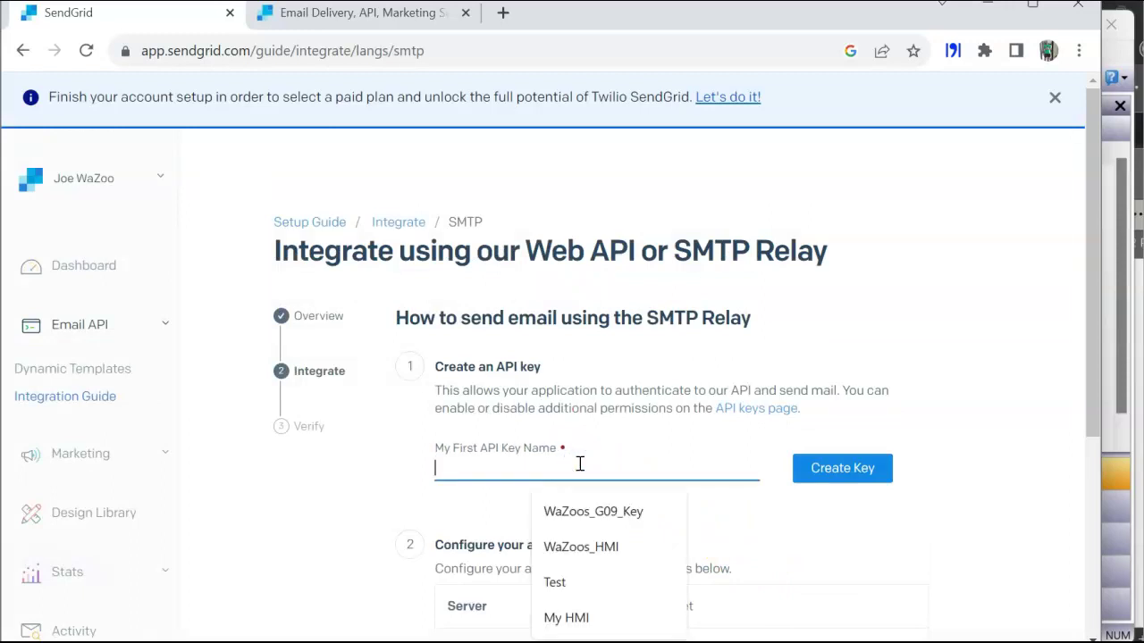
type("My")
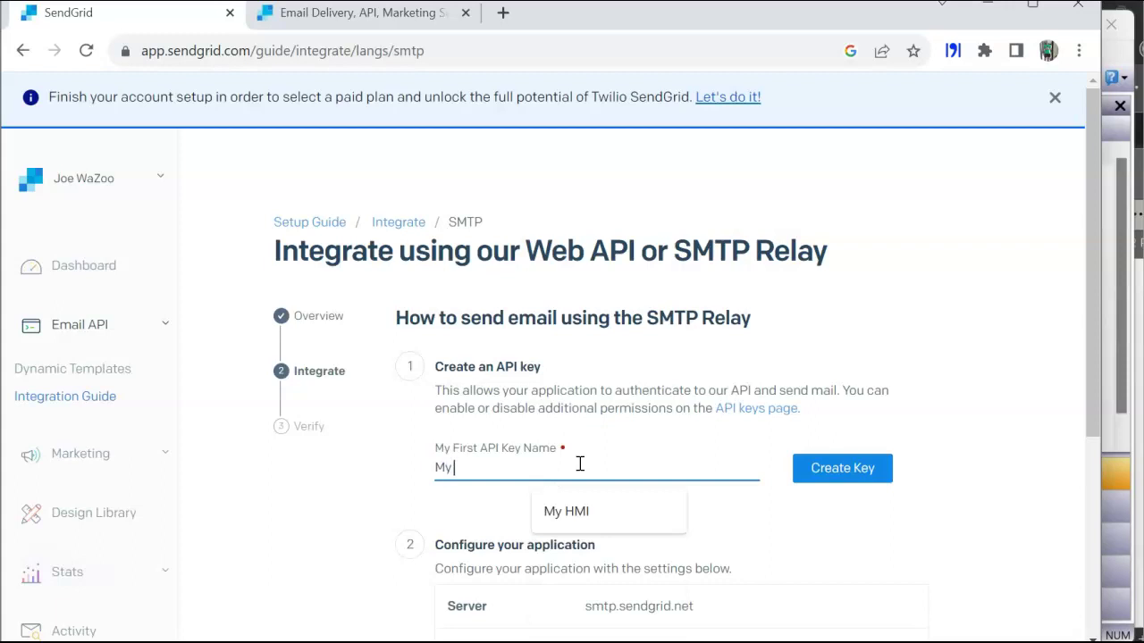
type(" First Key")
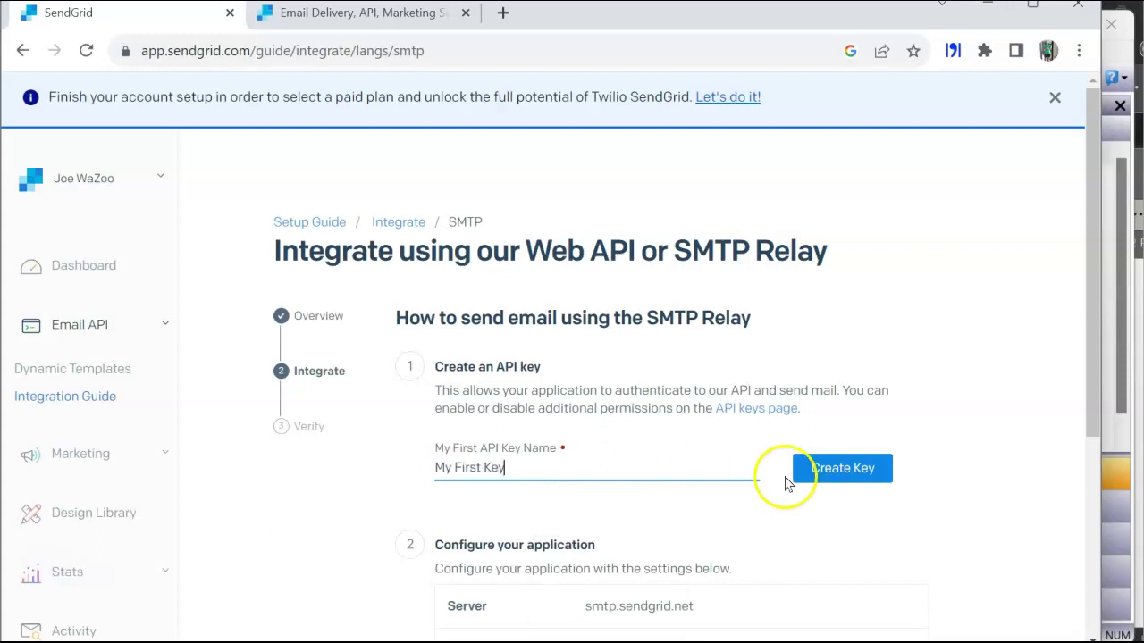
left_click(853, 468)
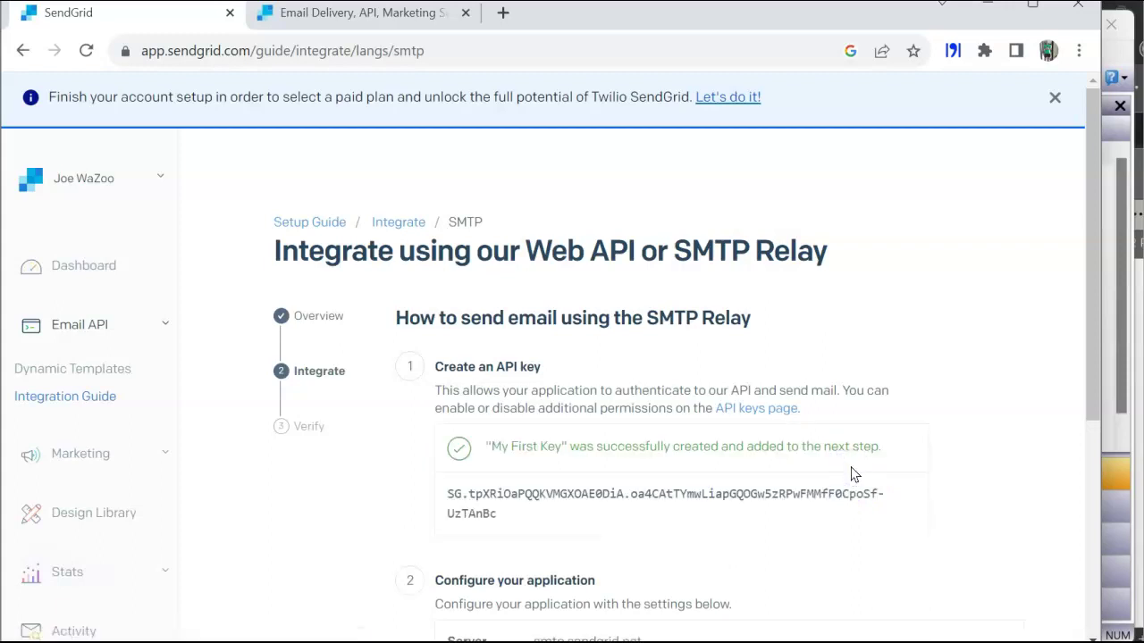
Step: Select the generated API key value and copy it
scroll(769, 446, "down", 2)
left_click(523, 394)
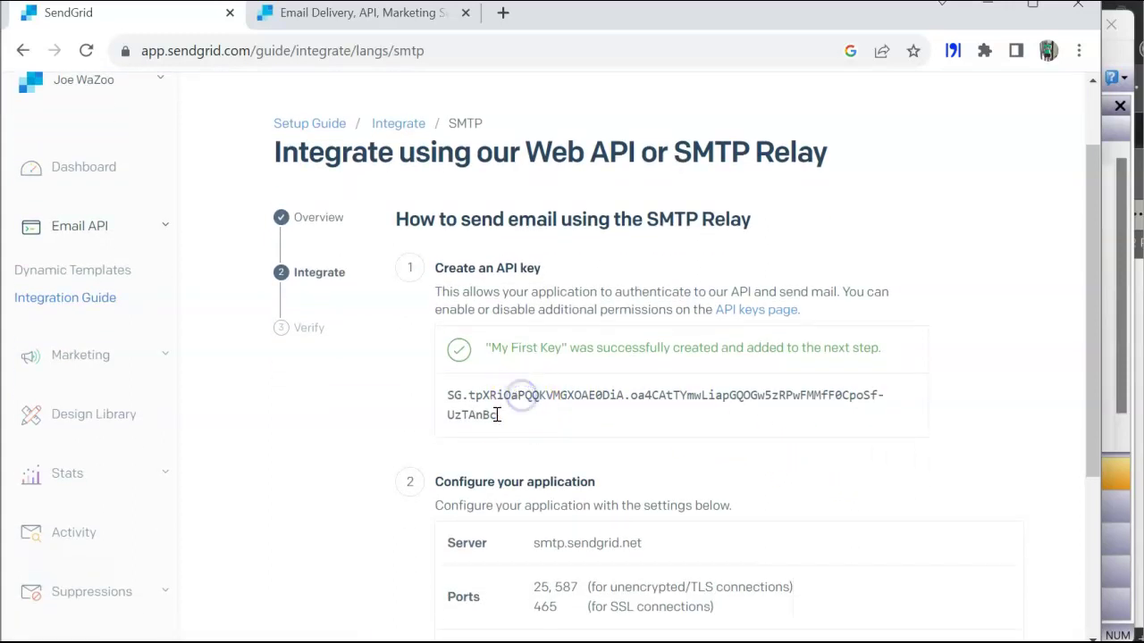
left_click_drag(498, 415, 443, 404)
right_click(463, 399)
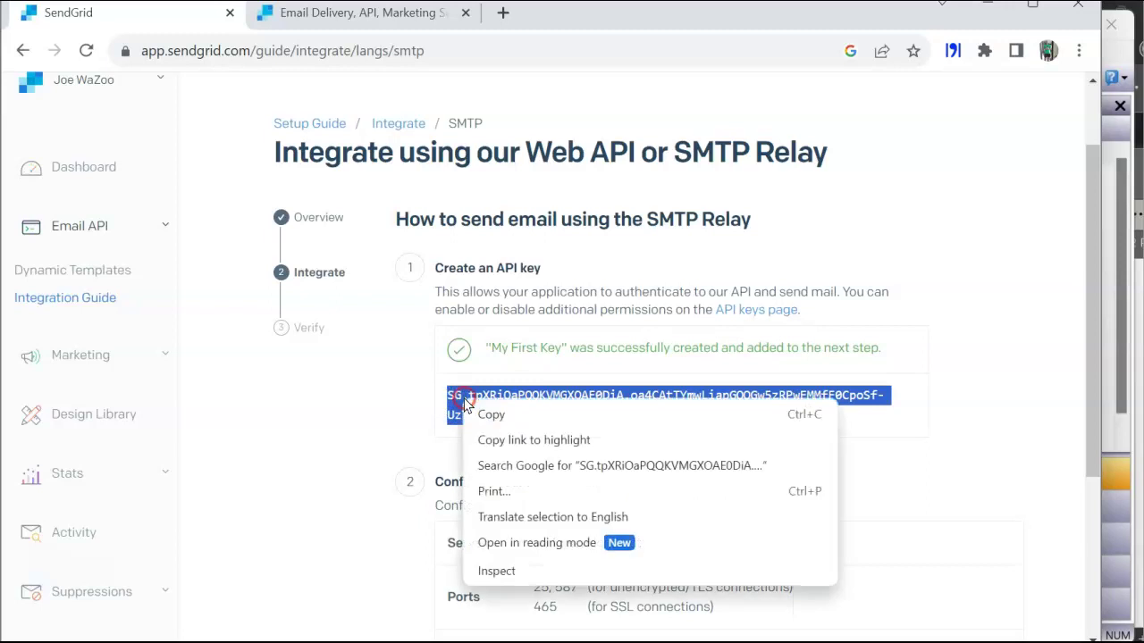
left_click(486, 415)
Step: Swap the old key in the 'SendGrid API Key' Notepad note for the newly copied key
mouse_move(517, 634)
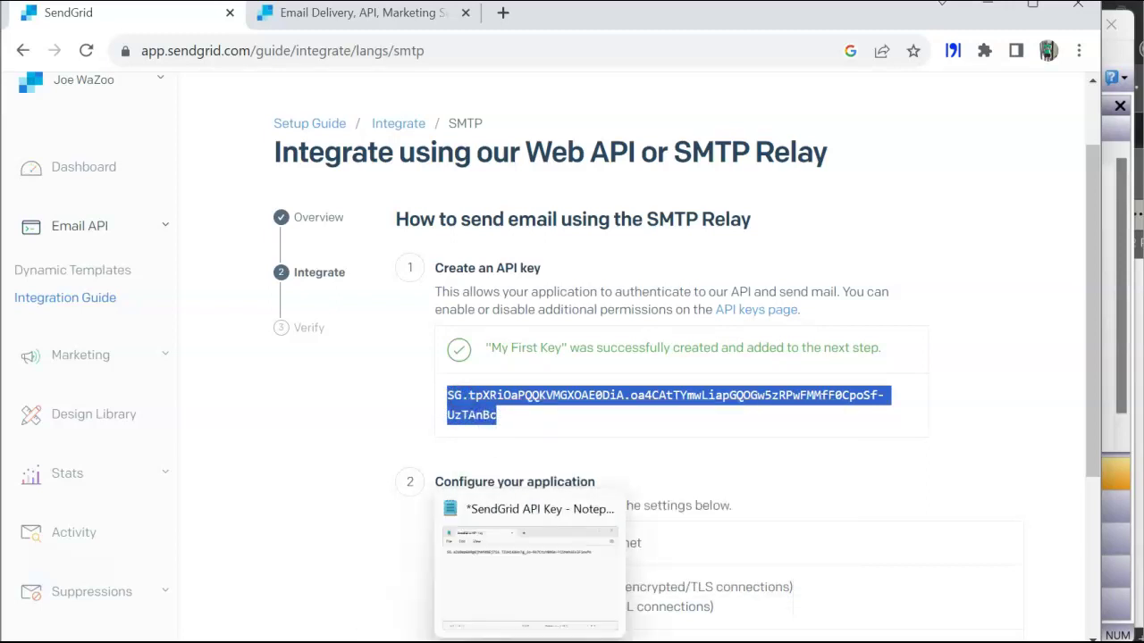
left_click(536, 501)
left_click_drag(610, 198, 7, 171)
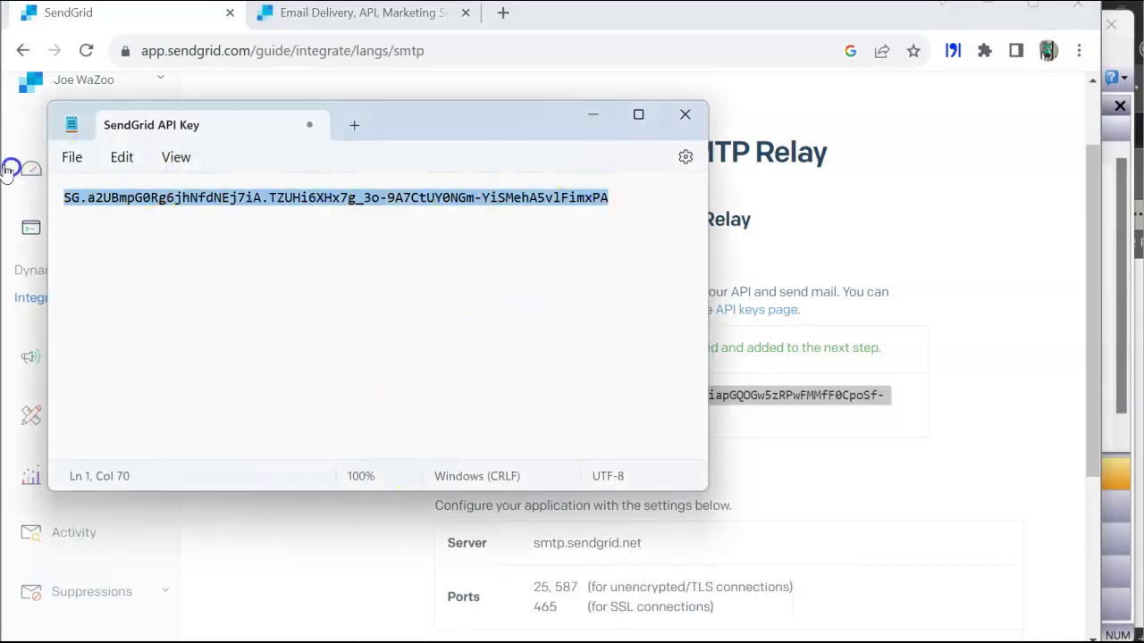
key("Delete")
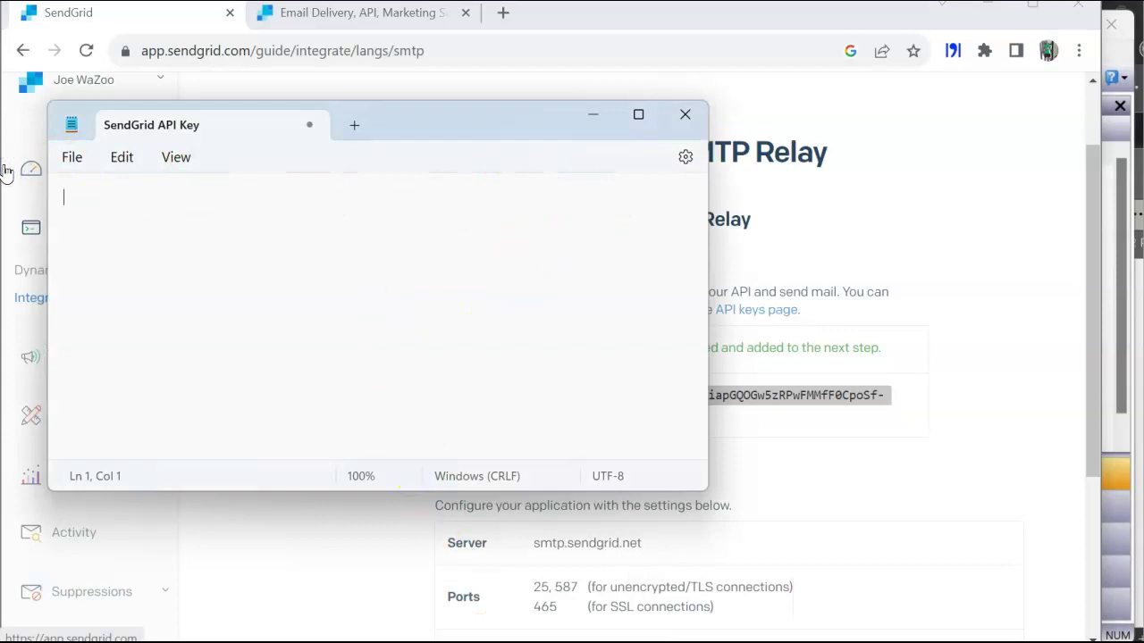
key("ctrl+v")
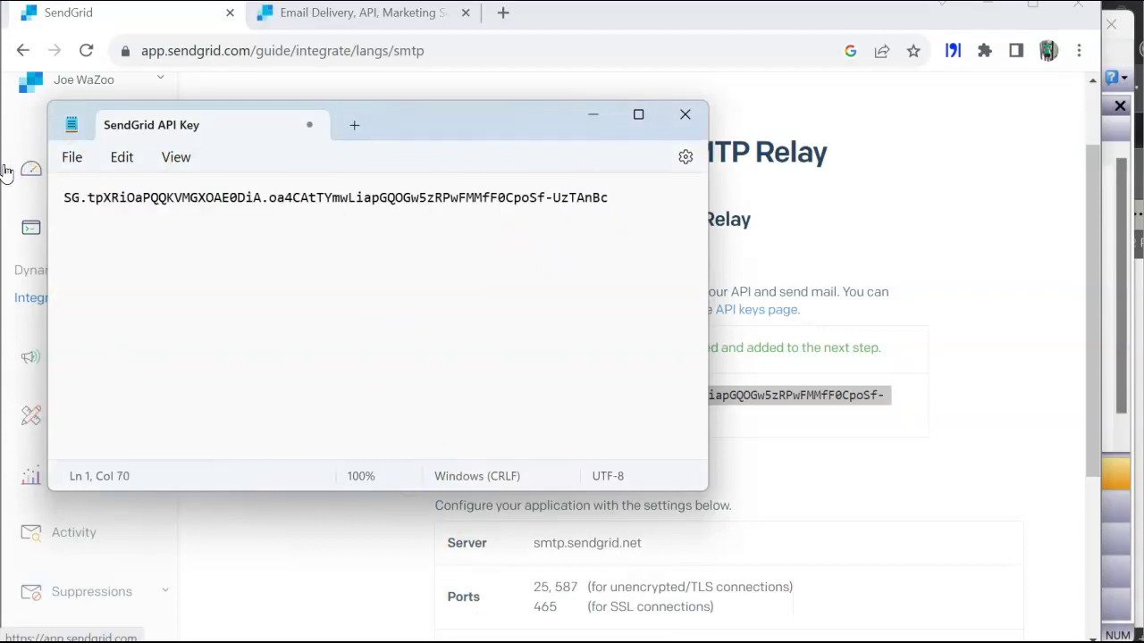
Step: Tick 'I've updated my settings' on the SMTP Relay page and advance to Verify Integration
left_click(768, 499)
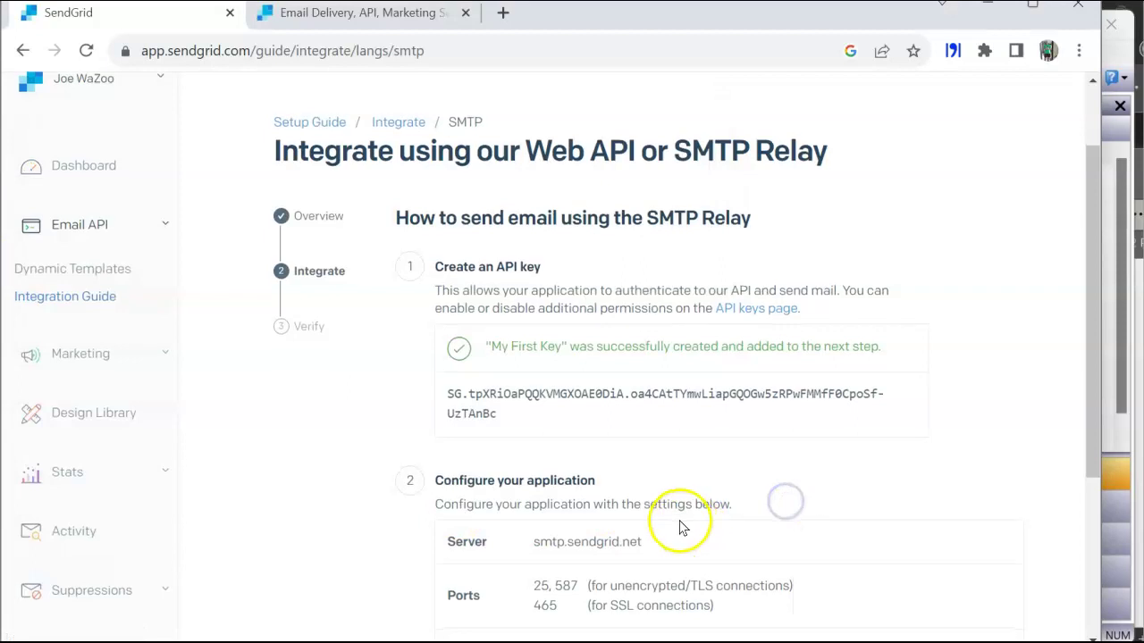
scroll(626, 446, "down", 2)
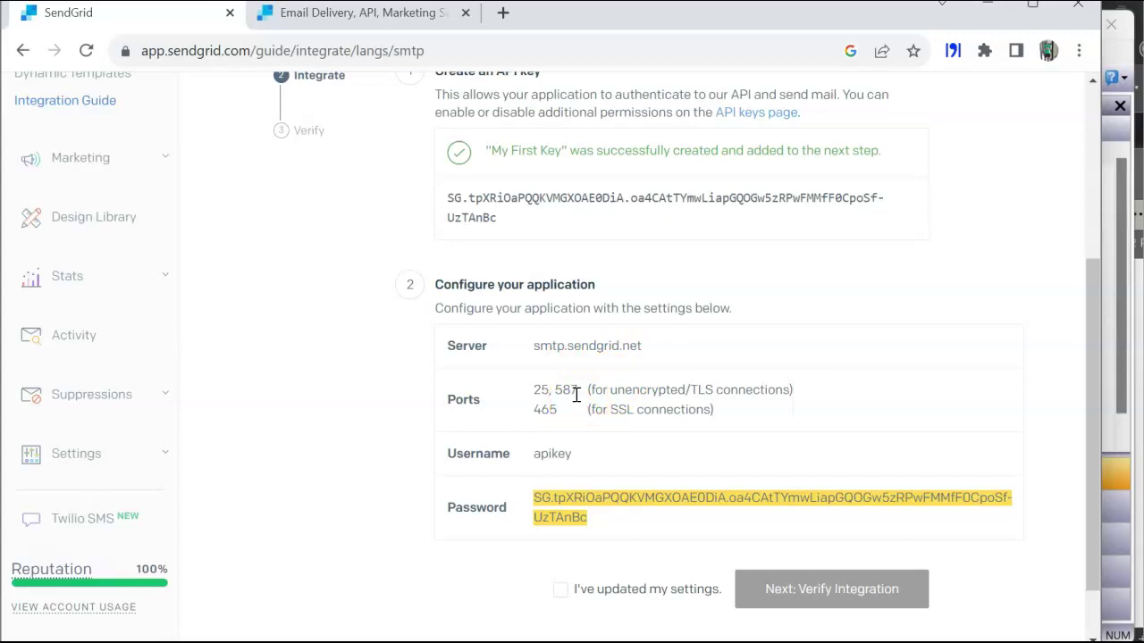
left_click(578, 399)
left_click(656, 592)
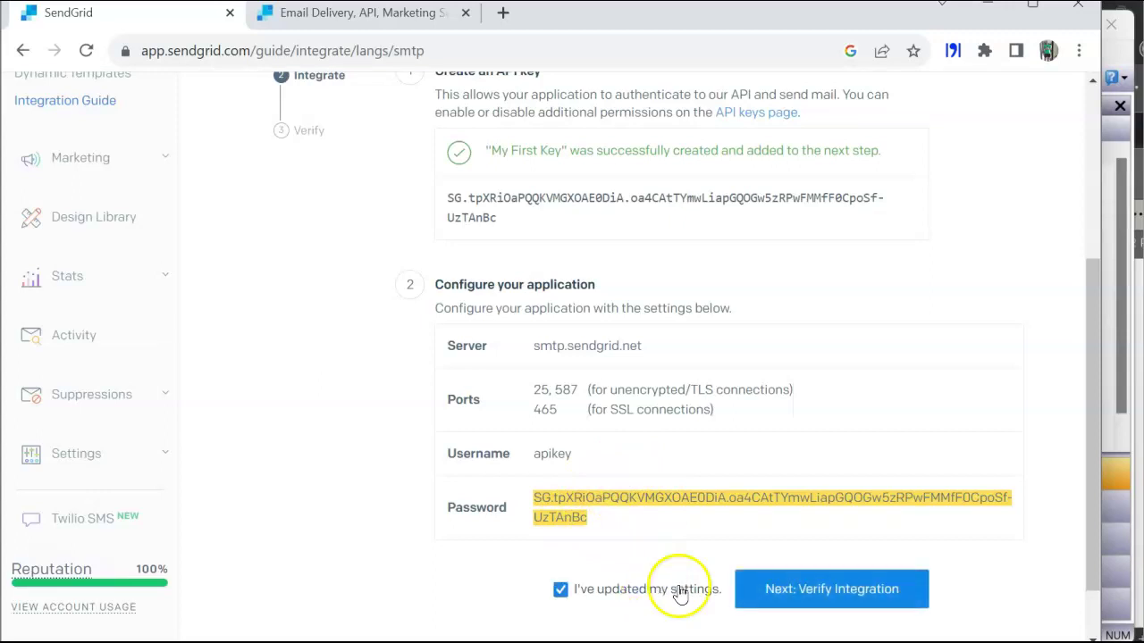
left_click(802, 594)
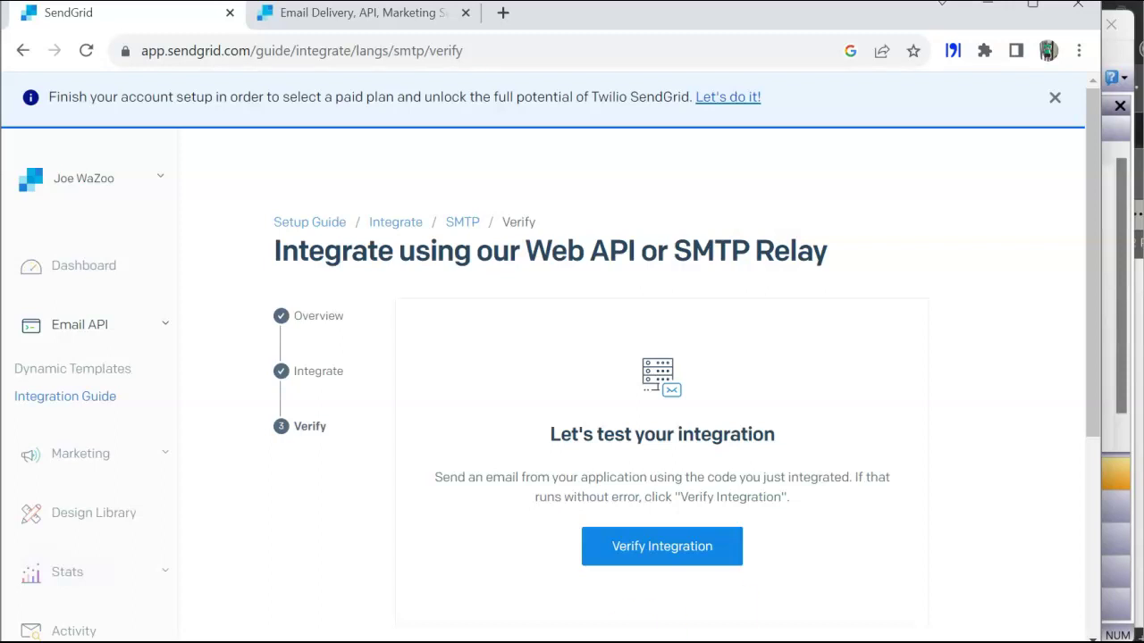
Step: In Crimson, go to Communications > Services > Mail Manager, enabled for unit 'Crimson Device'
key("alt+Tab")
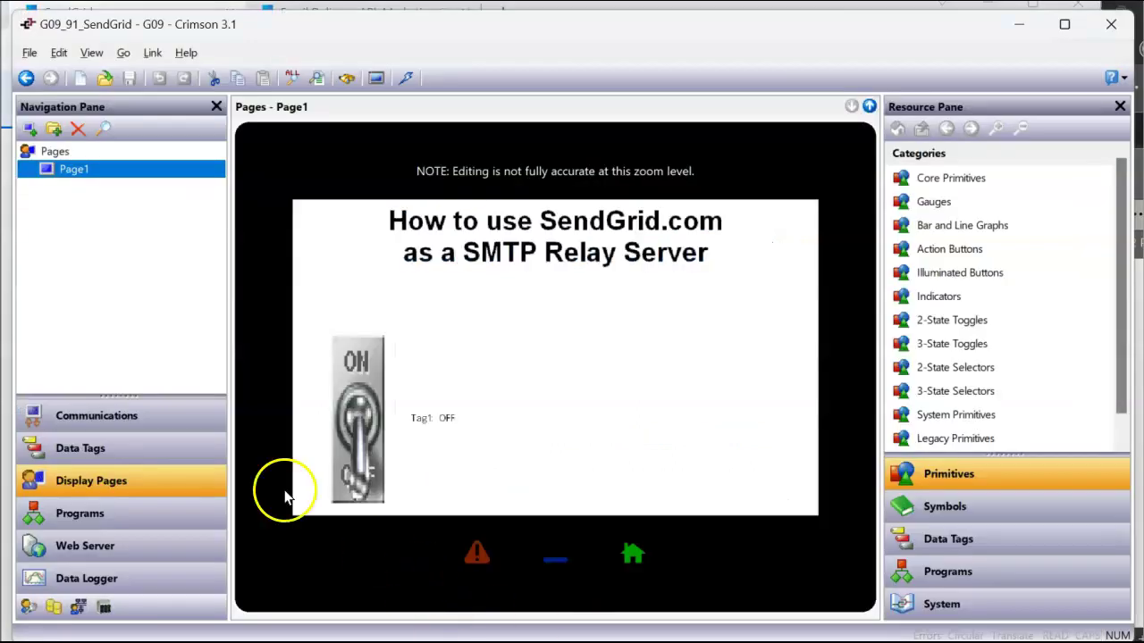
left_click(141, 420)
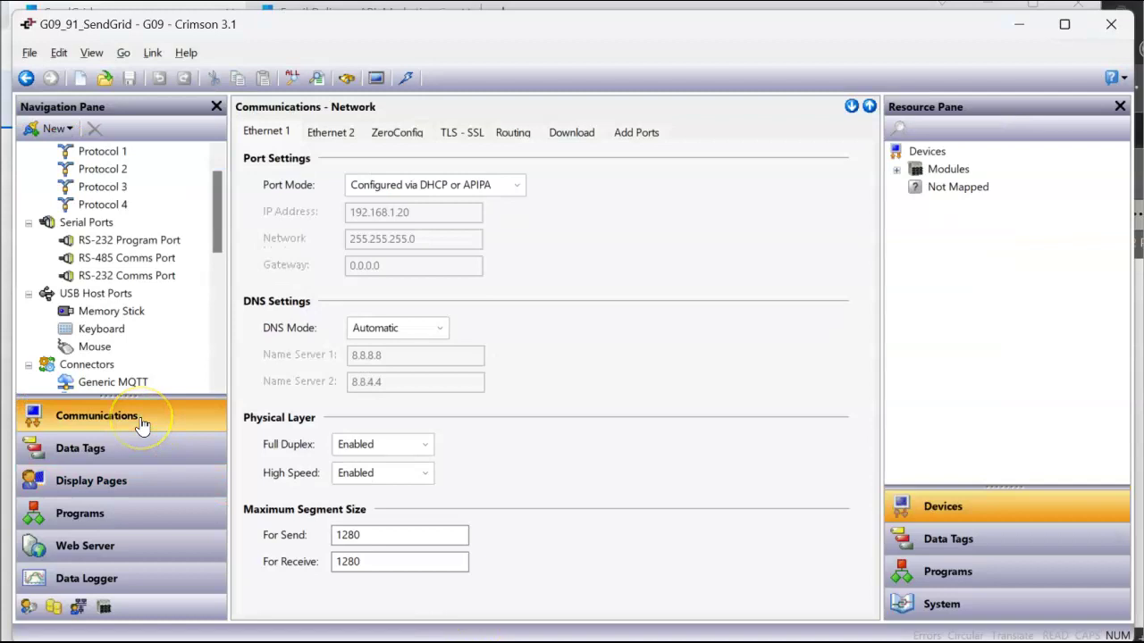
scroll(148, 353, "down", 3)
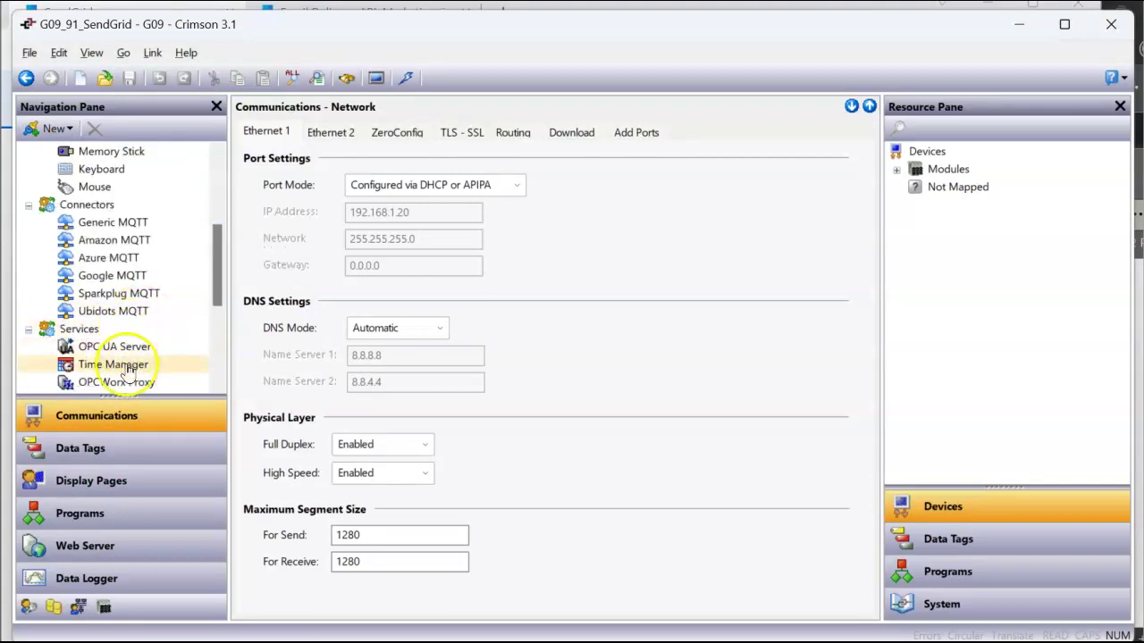
scroll(134, 358, "down", 1)
scroll(134, 357, "down", 1)
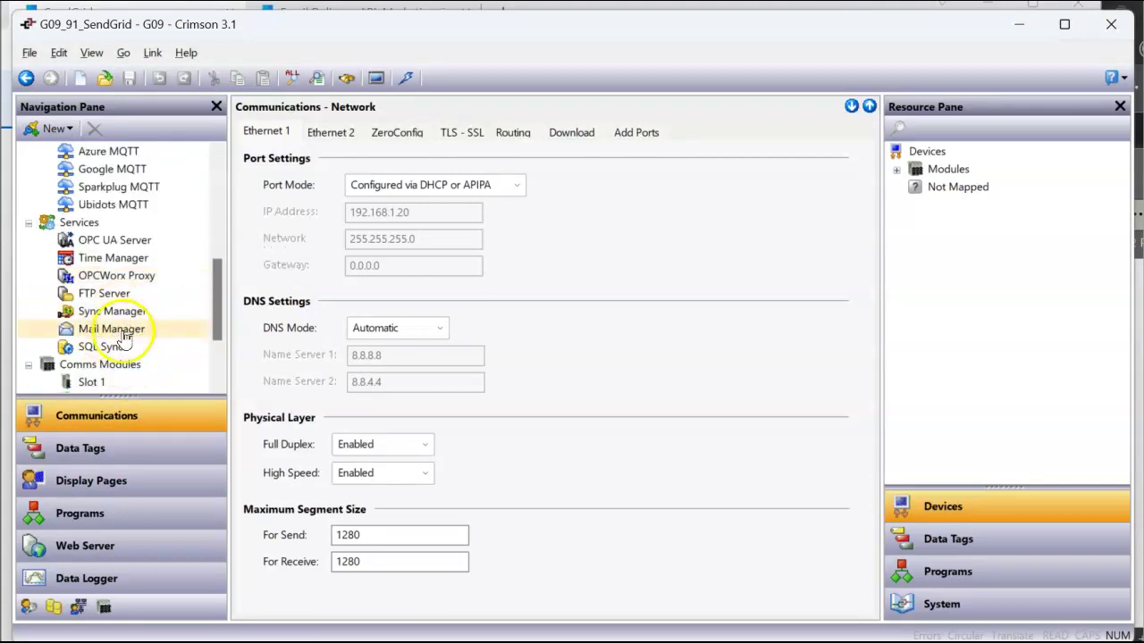
left_click(125, 331)
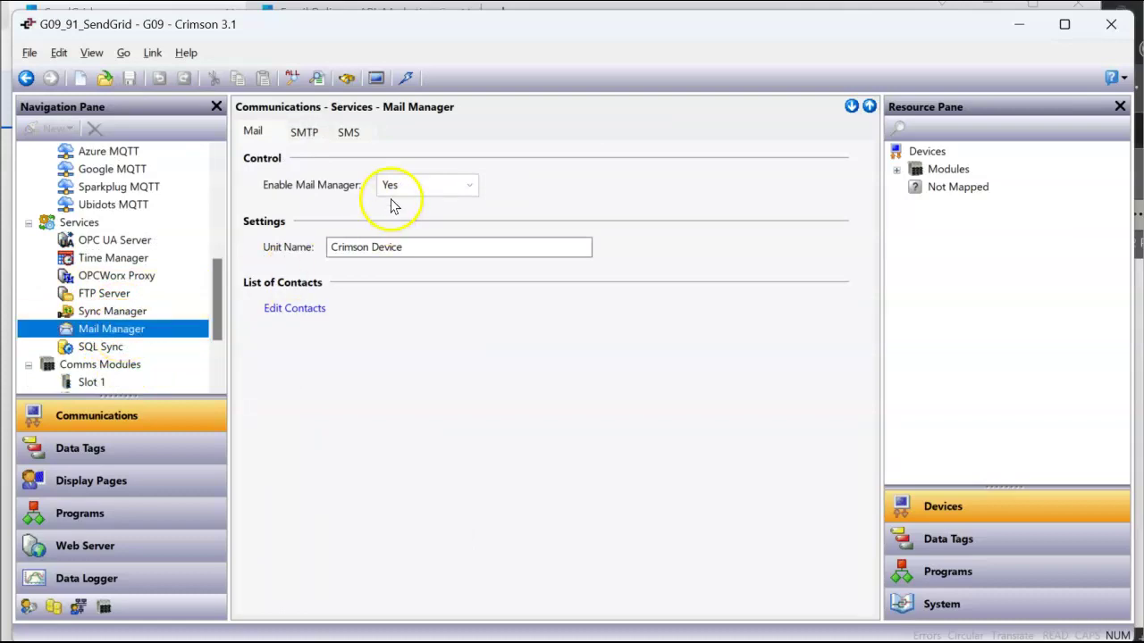
left_click(253, 131)
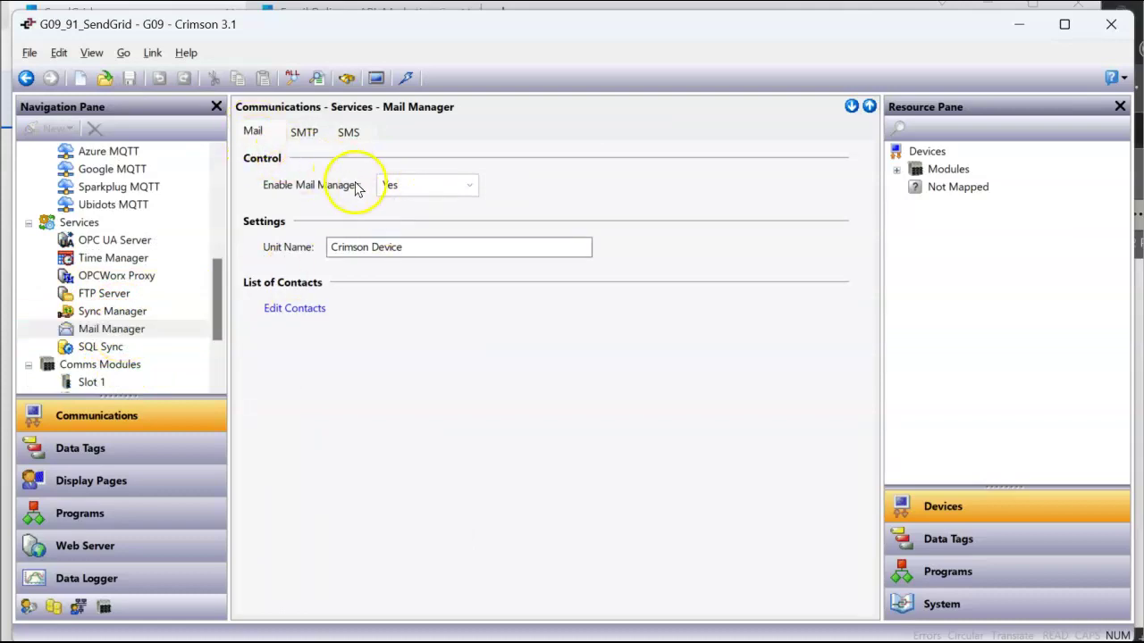
left_click(311, 317)
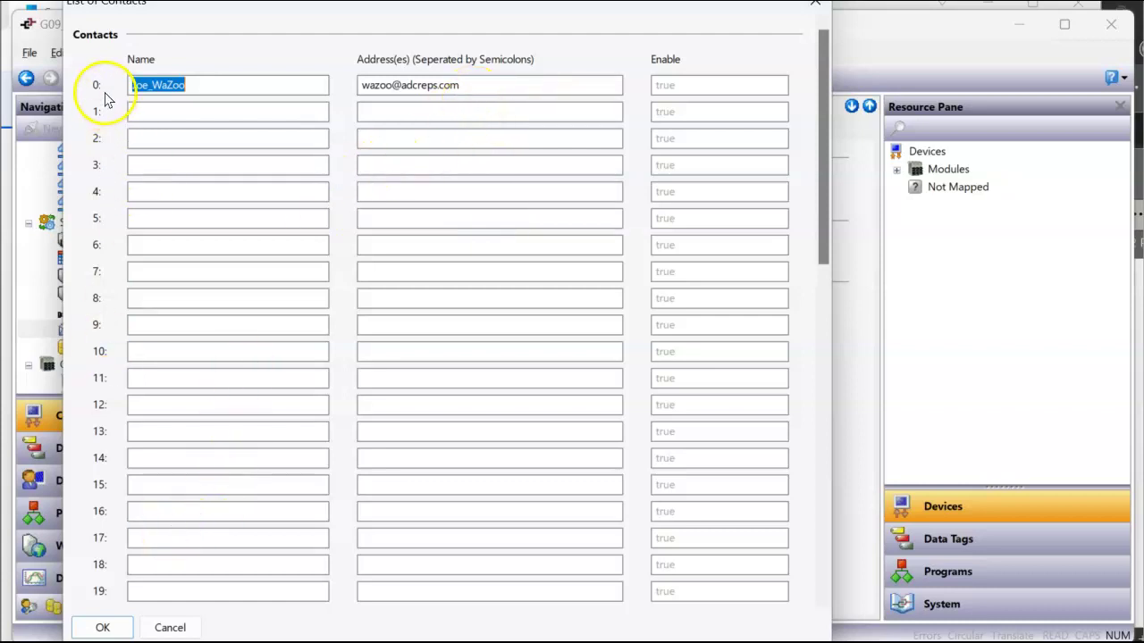
left_click(101, 627)
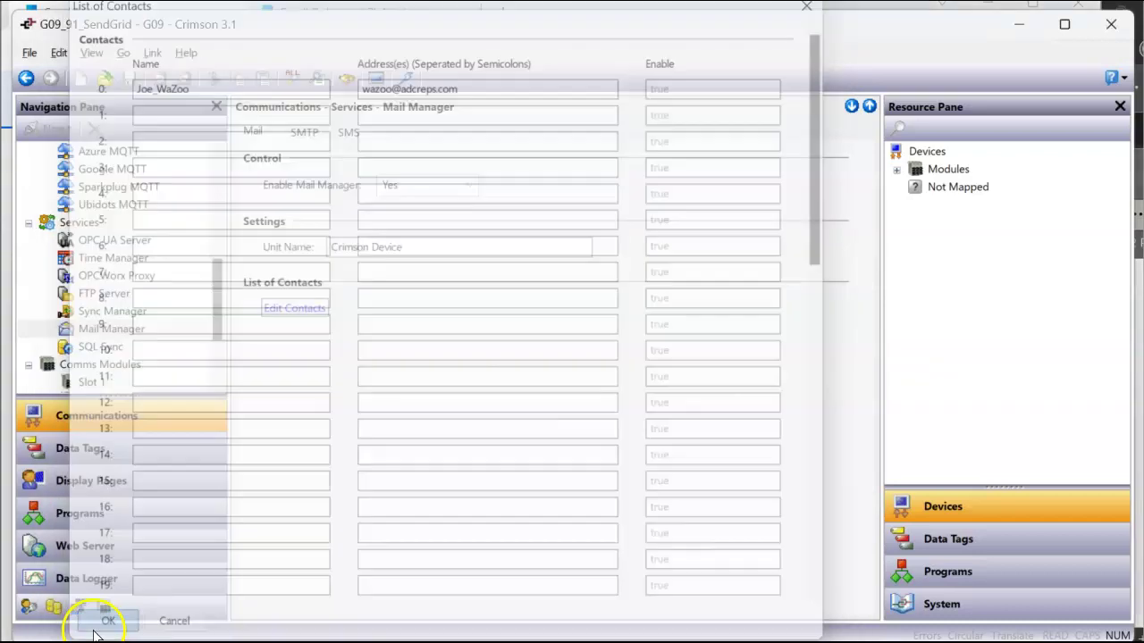
Step: Check SMTP points to smtp.sendgrid.net port 587 and confirm the reverse-path sender address
left_click(305, 133)
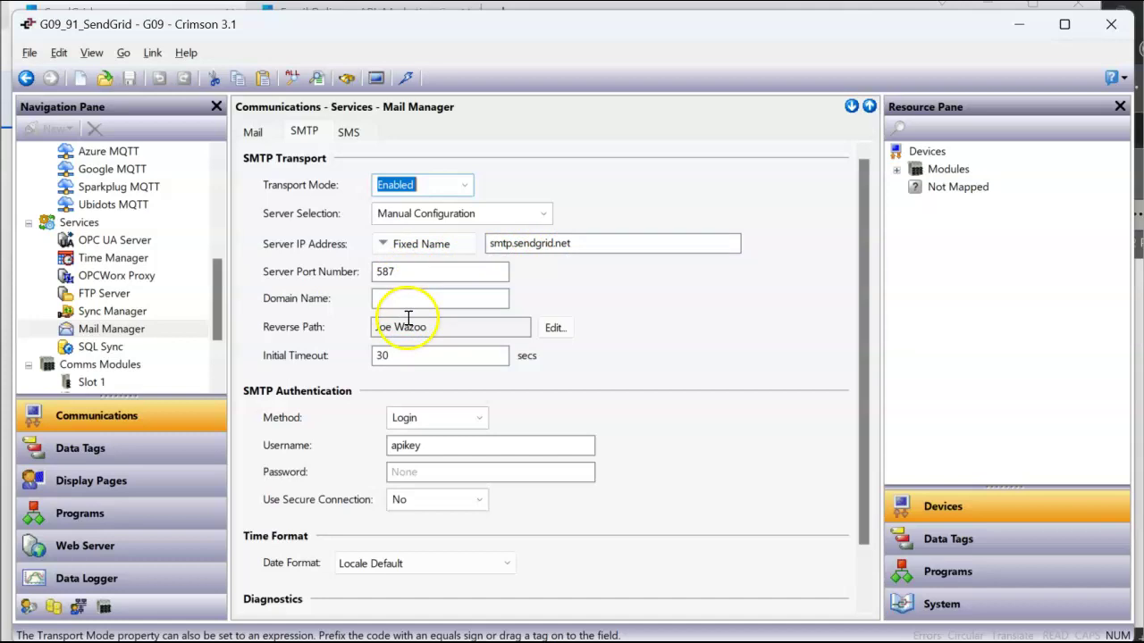
left_click(555, 327)
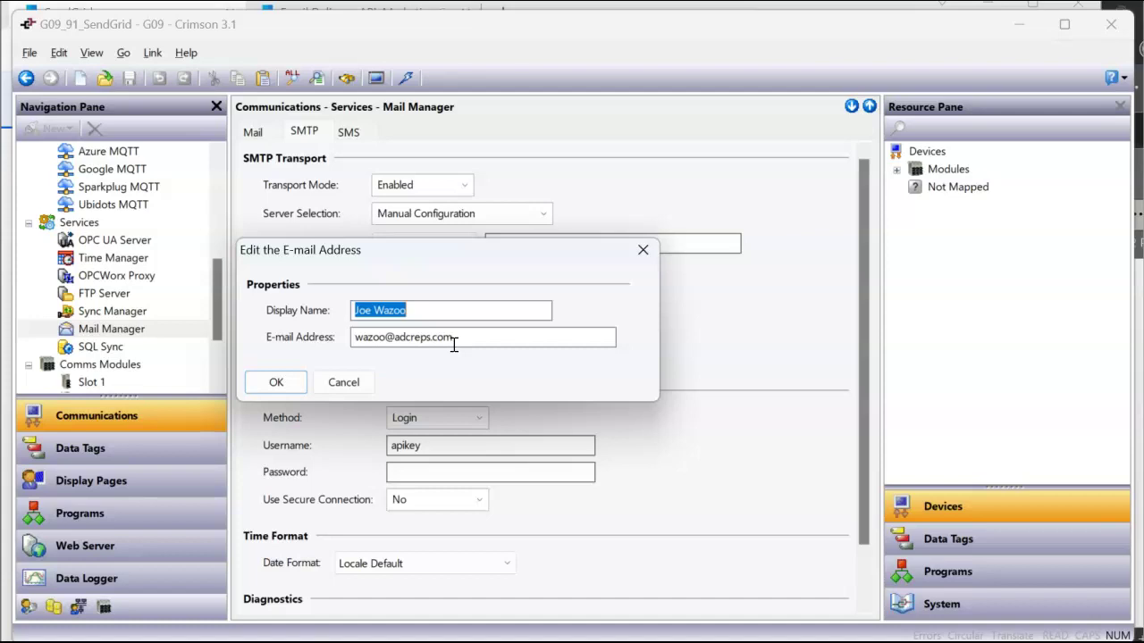
left_click(276, 383)
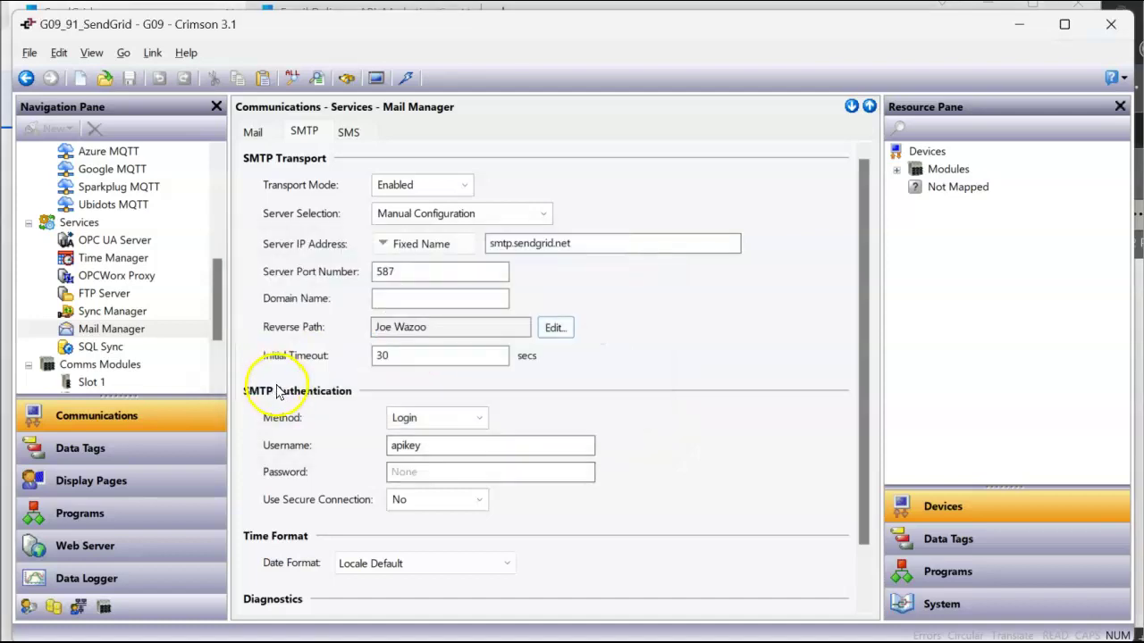
Step: Keep Login authentication, paste the SendGrid API key as the SMTP password, and save the project
left_click(480, 418)
left_click(480, 418)
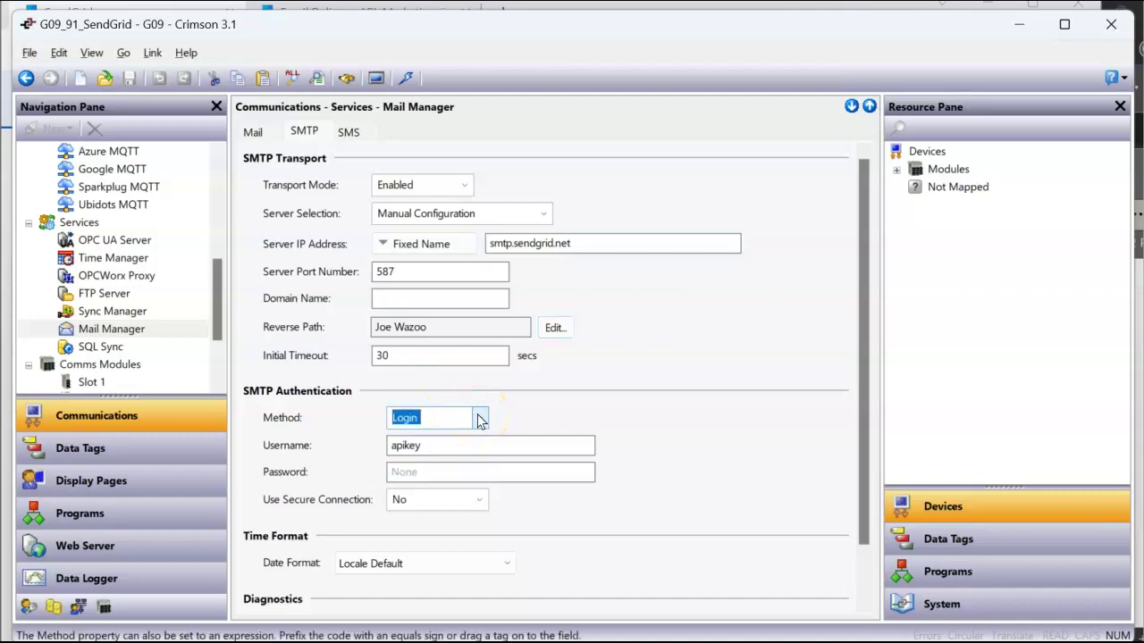
left_click(446, 474)
key("ctrl+v")
key("Return")
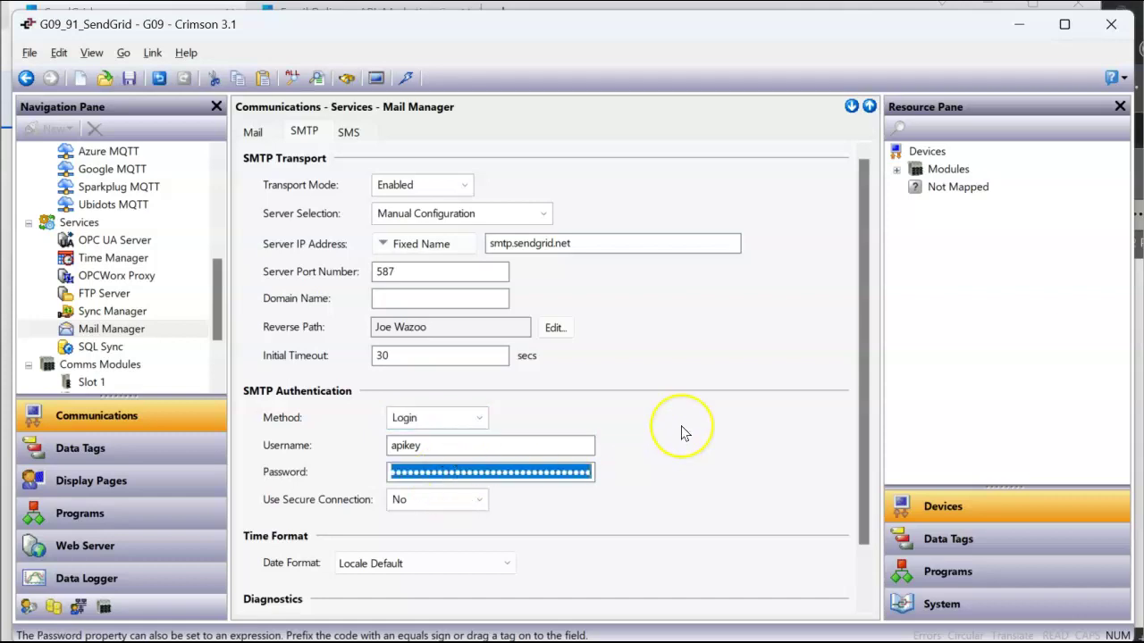
scroll(683, 432, "down", 2)
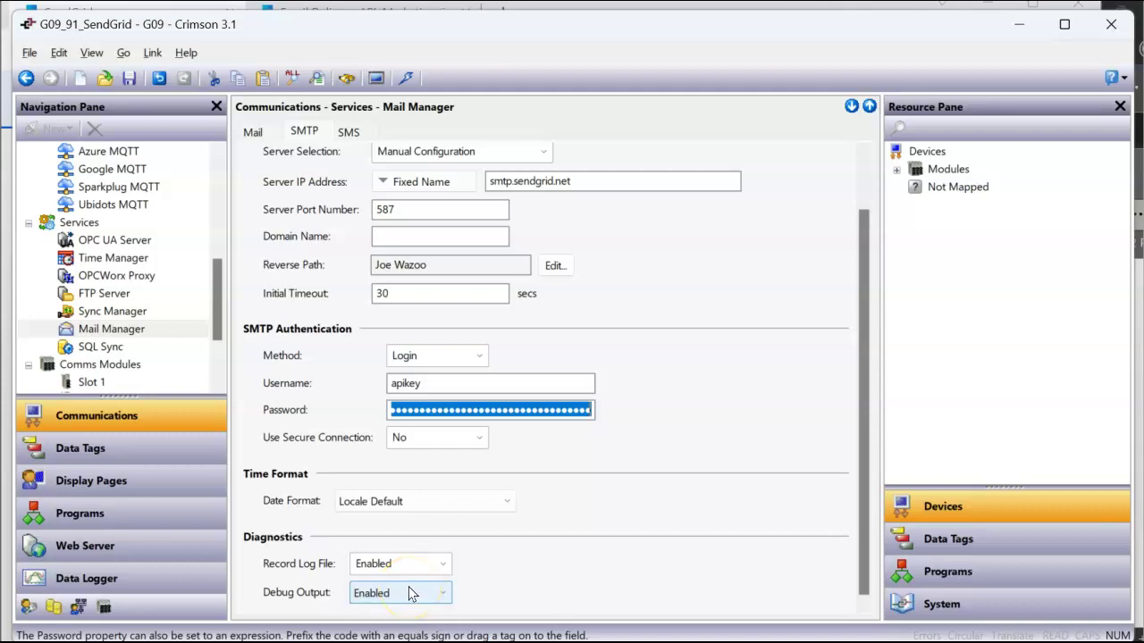
left_click(129, 78)
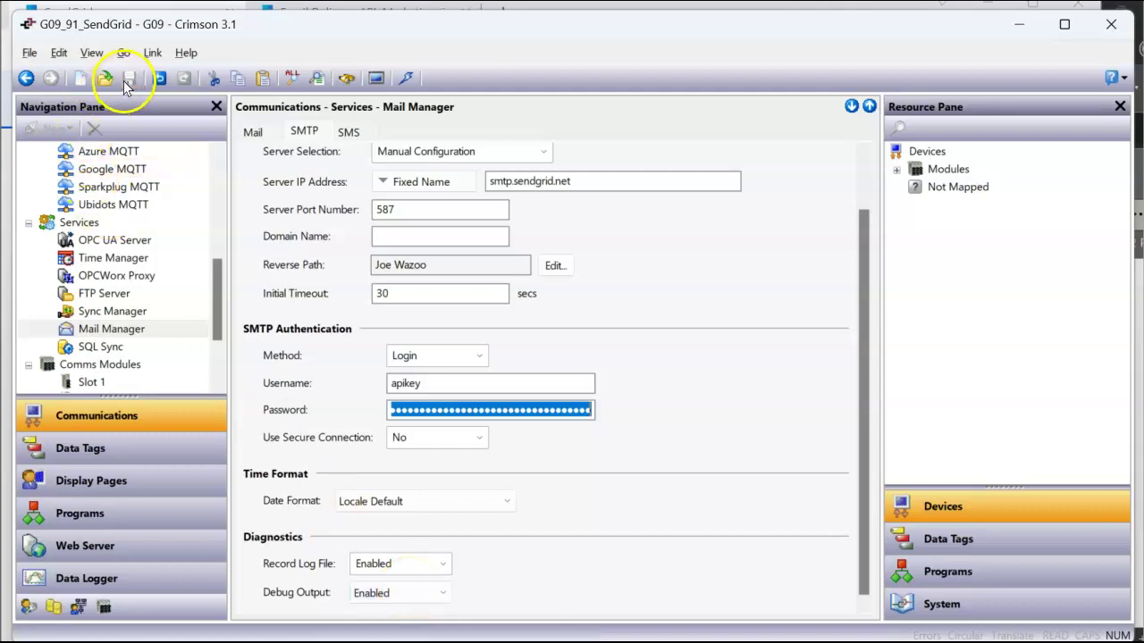
Step: Open Tag1's Alarms settings under Data Tags and select Alarm 1 'Sent from Alarm'
left_click(82, 448)
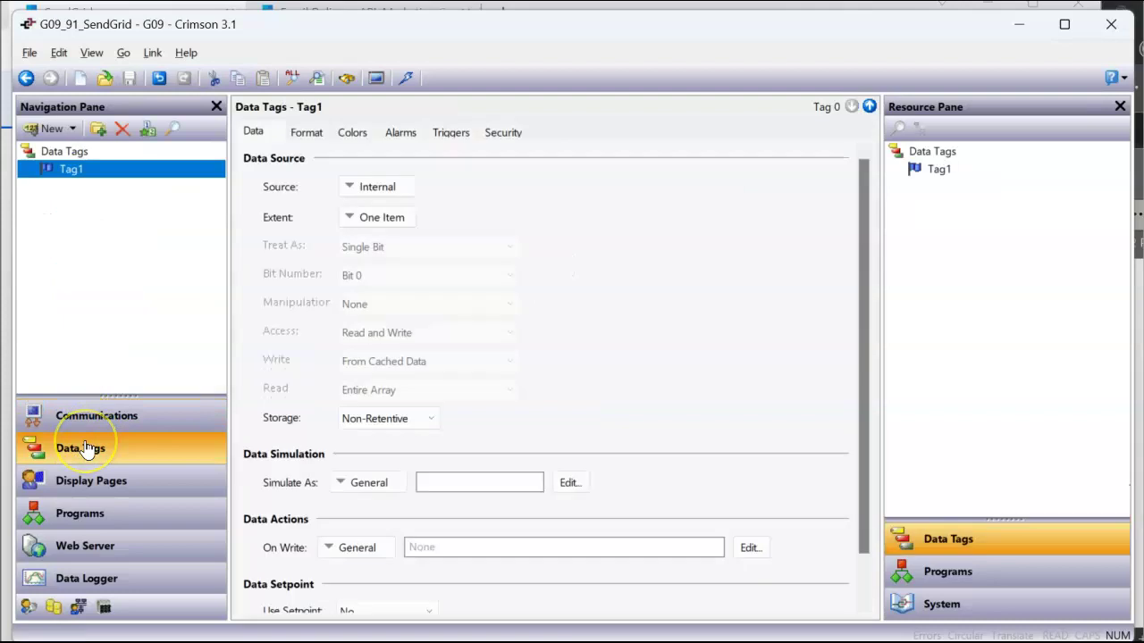
left_click(98, 179)
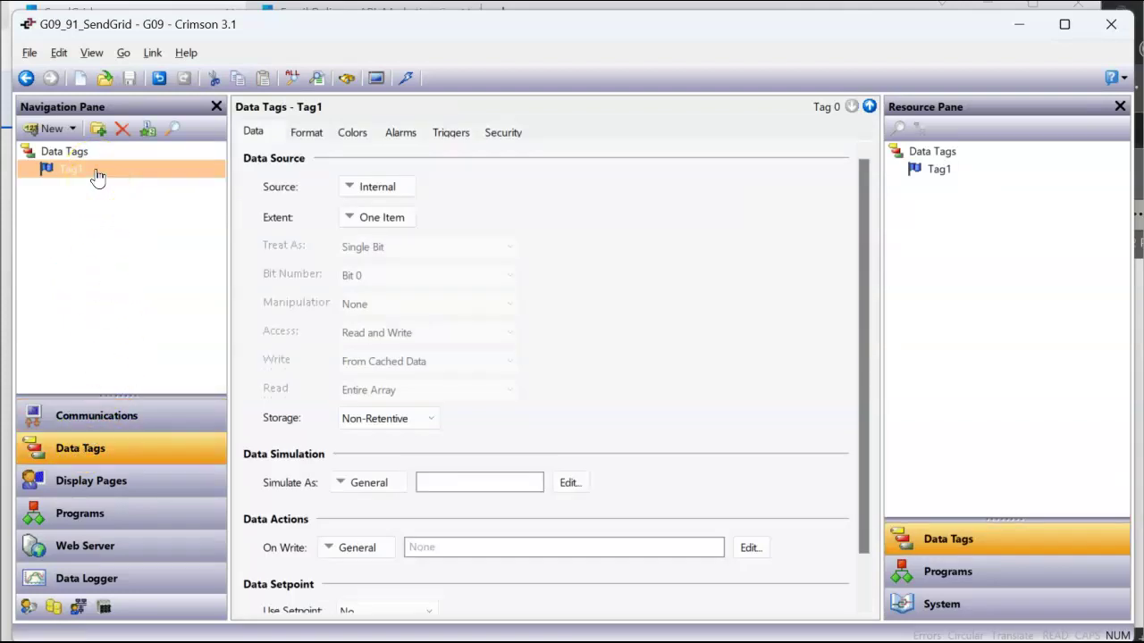
left_click(400, 134)
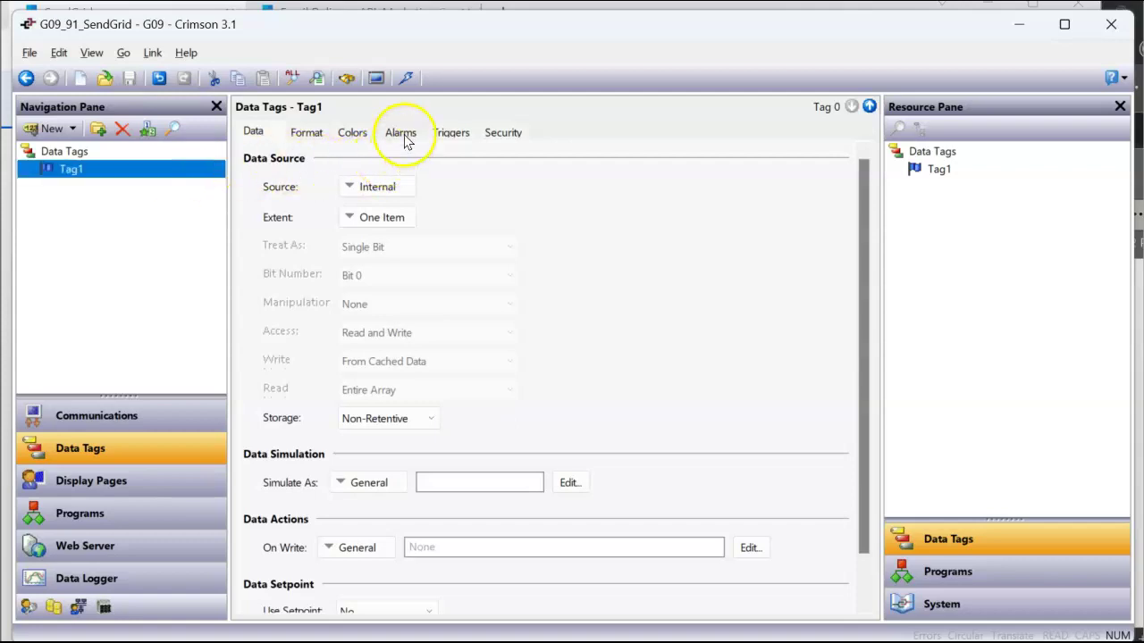
left_click(409, 175)
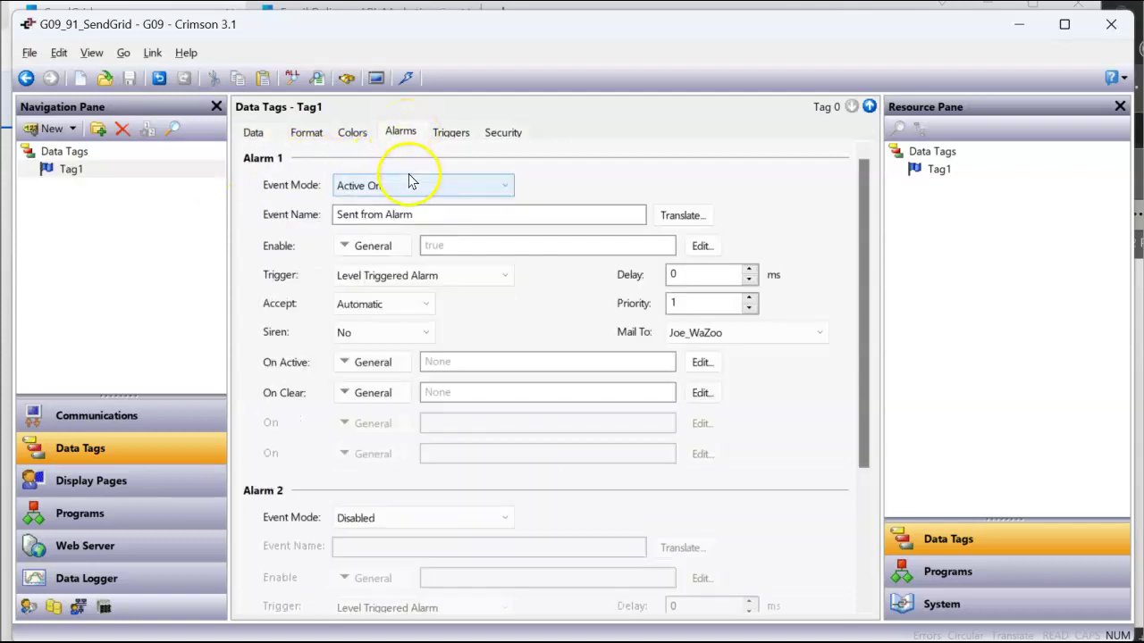
left_click(411, 205)
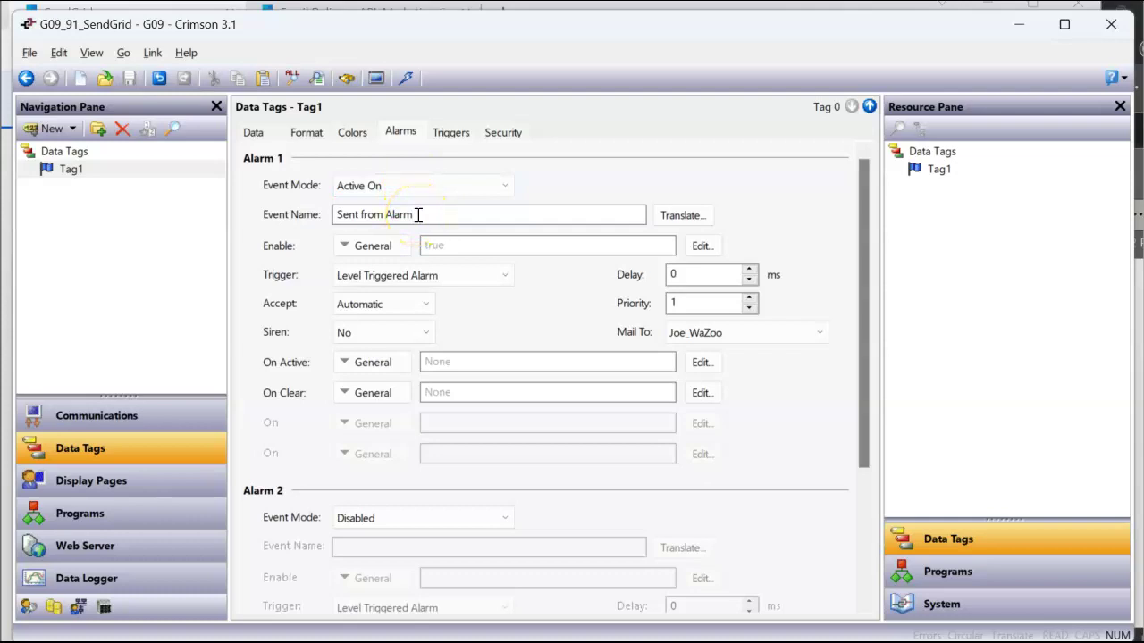
Step: Set the alarm's Mail To to the saved contact, then return to Page1's toggle switch
left_click(741, 345)
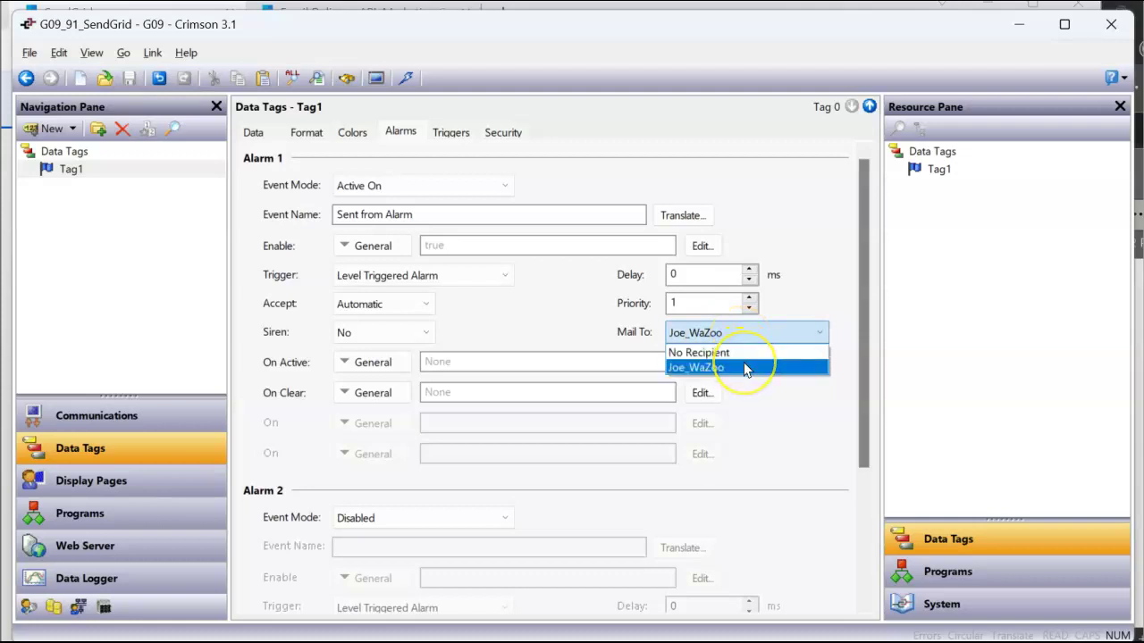
left_click(743, 367)
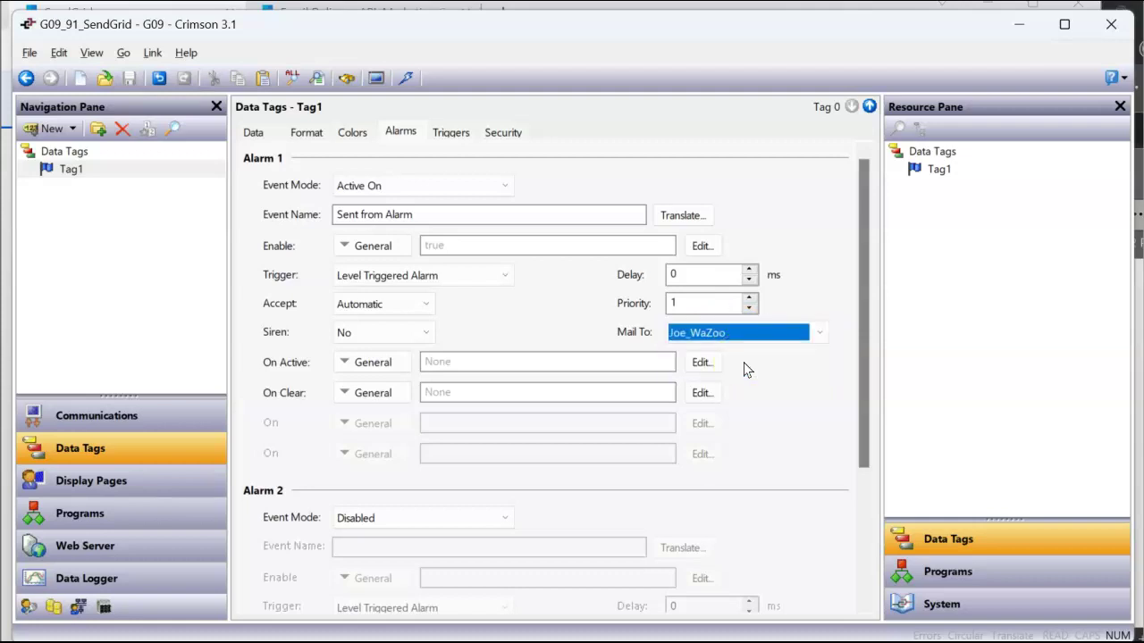
left_click(734, 365)
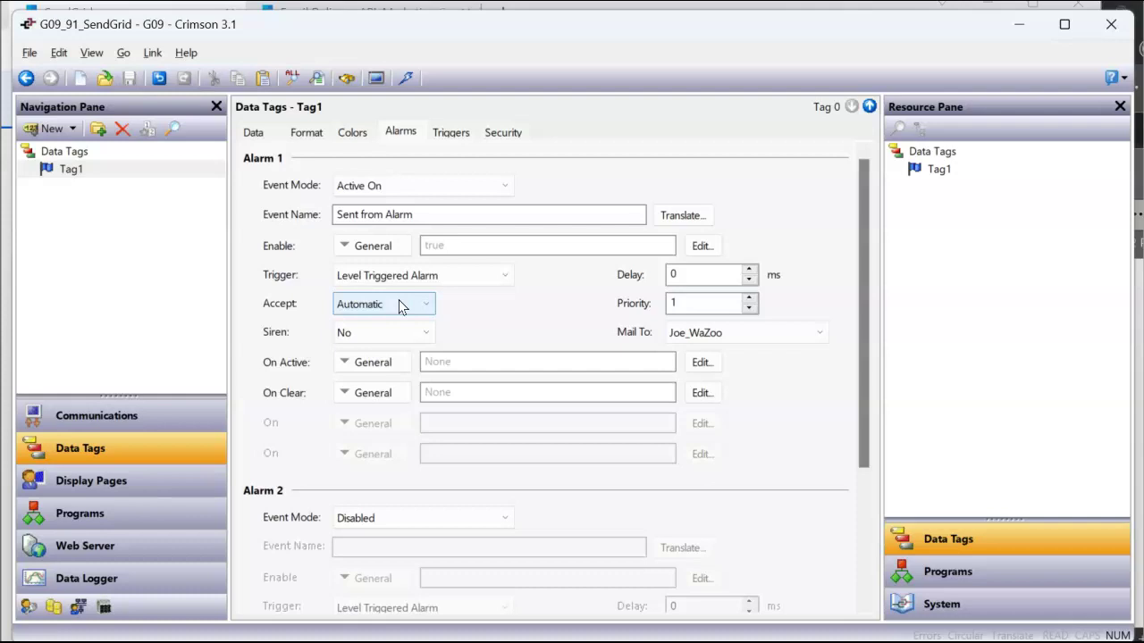
left_click(384, 213)
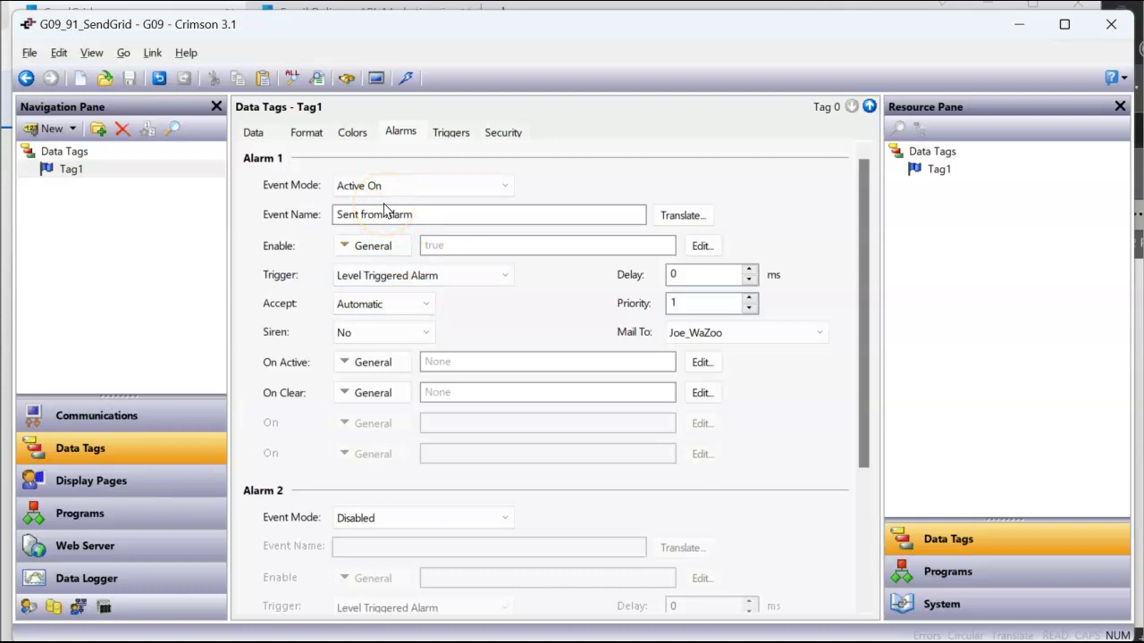
left_click(129, 480)
left_click(357, 444)
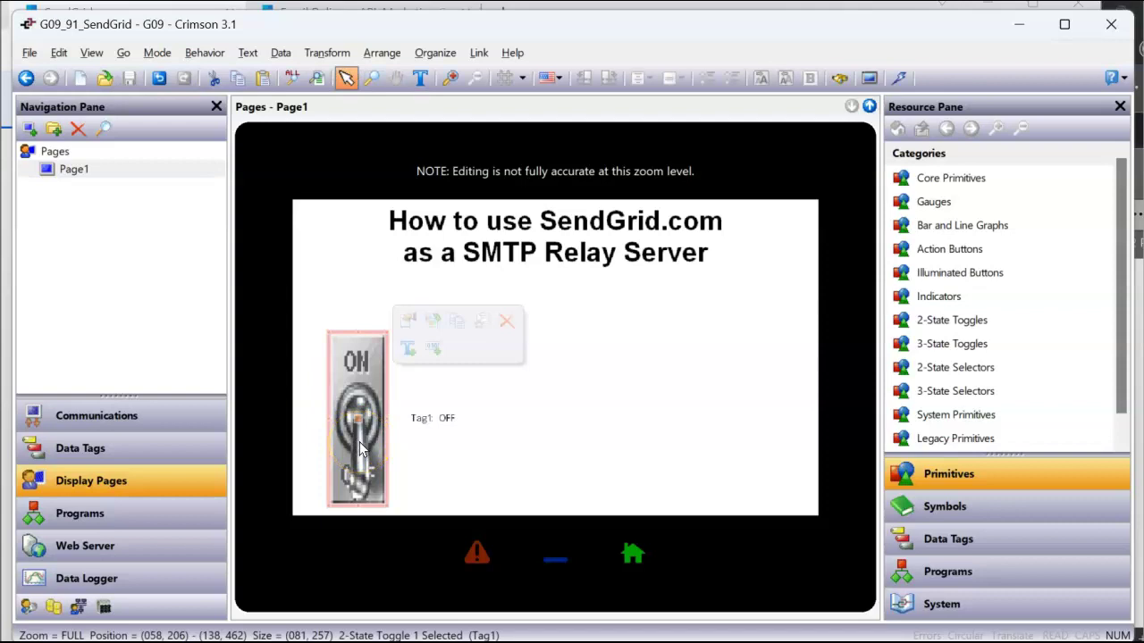
Step: Check that the Page1 toggle switch's Value is linked to Tag1
double_click(360, 449)
left_click(357, 227)
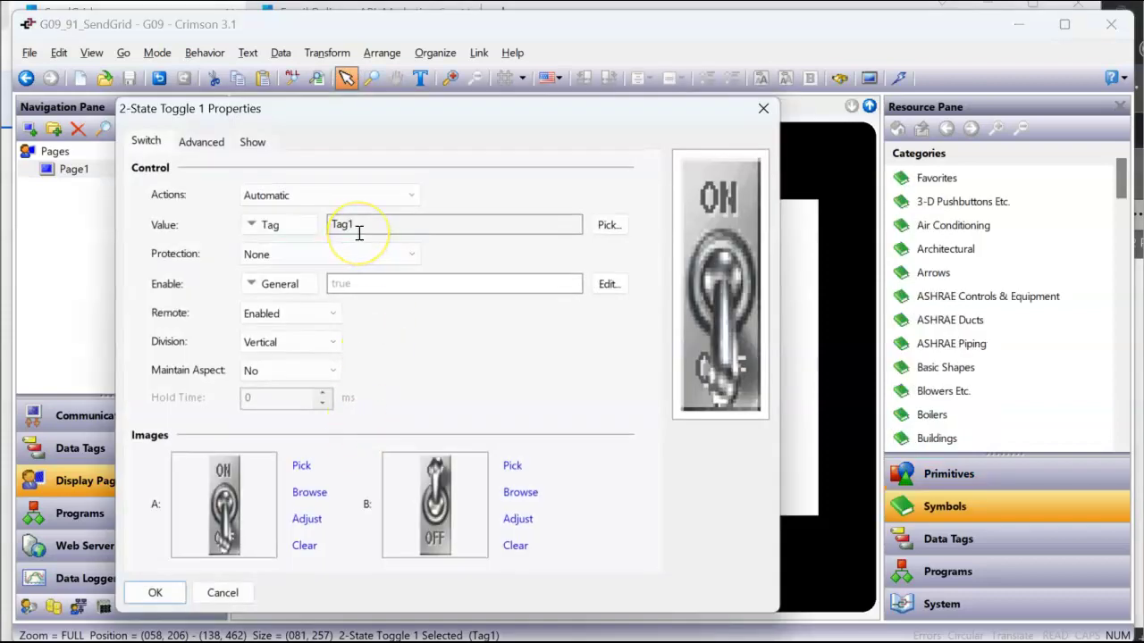
left_click(156, 594)
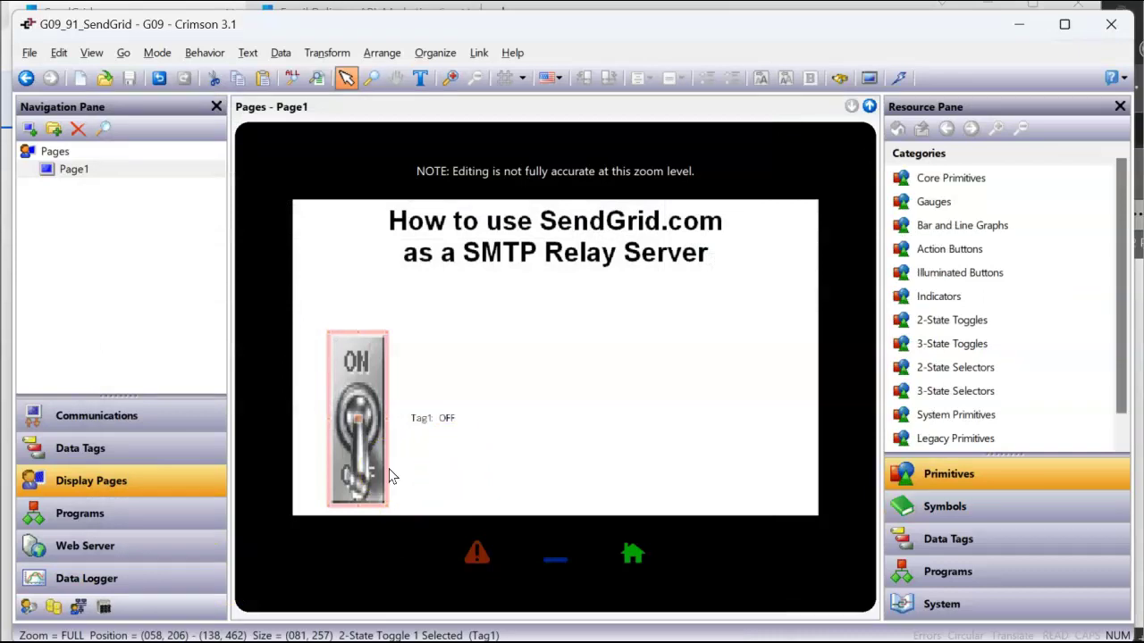
Step: Flip the toggle OFF and back ON, then go to the Web Server settings
left_click(388, 473)
left_click(391, 354)
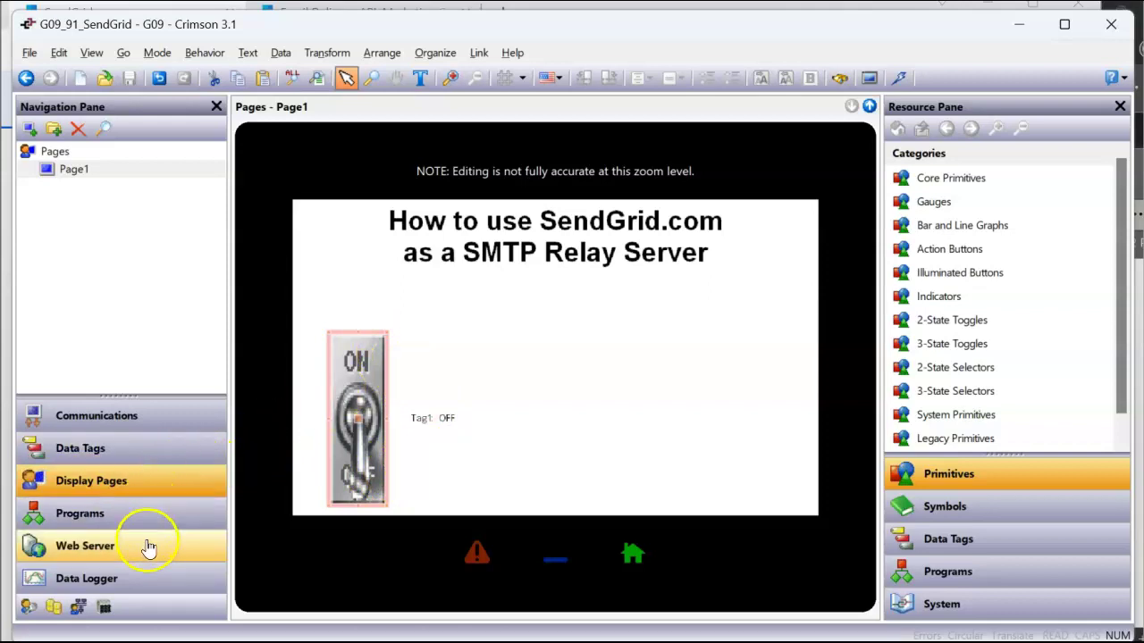
left_click(148, 547)
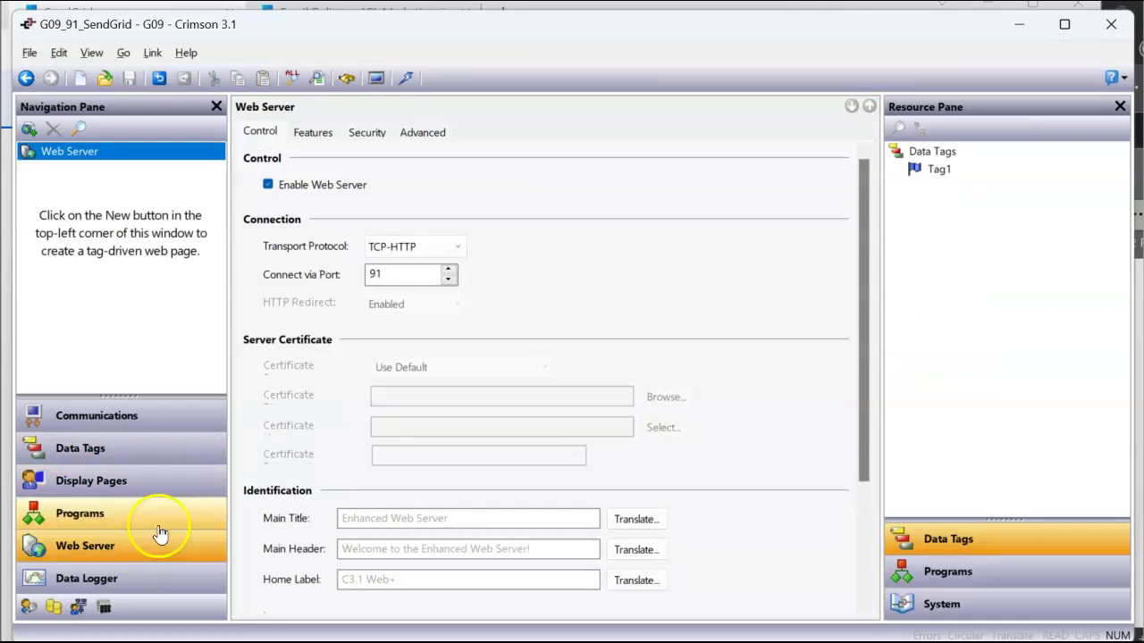
Step: On the Features tab, keep Display Mode as Bare Display Scaled and review the System Pages settings
left_click(314, 132)
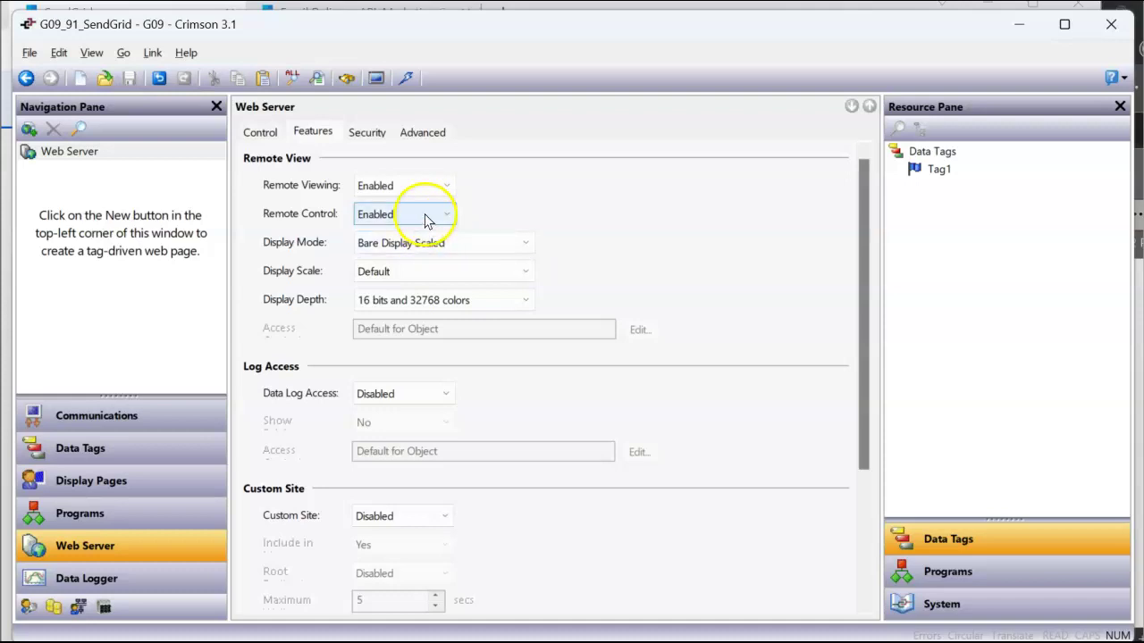
left_click(452, 247)
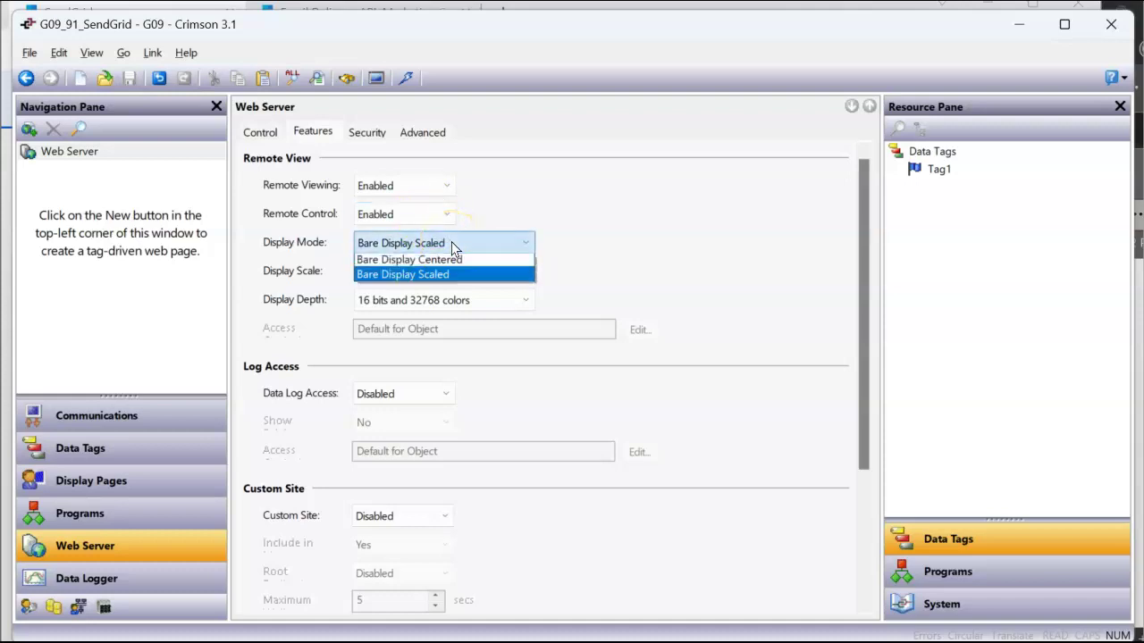
left_click(452, 247)
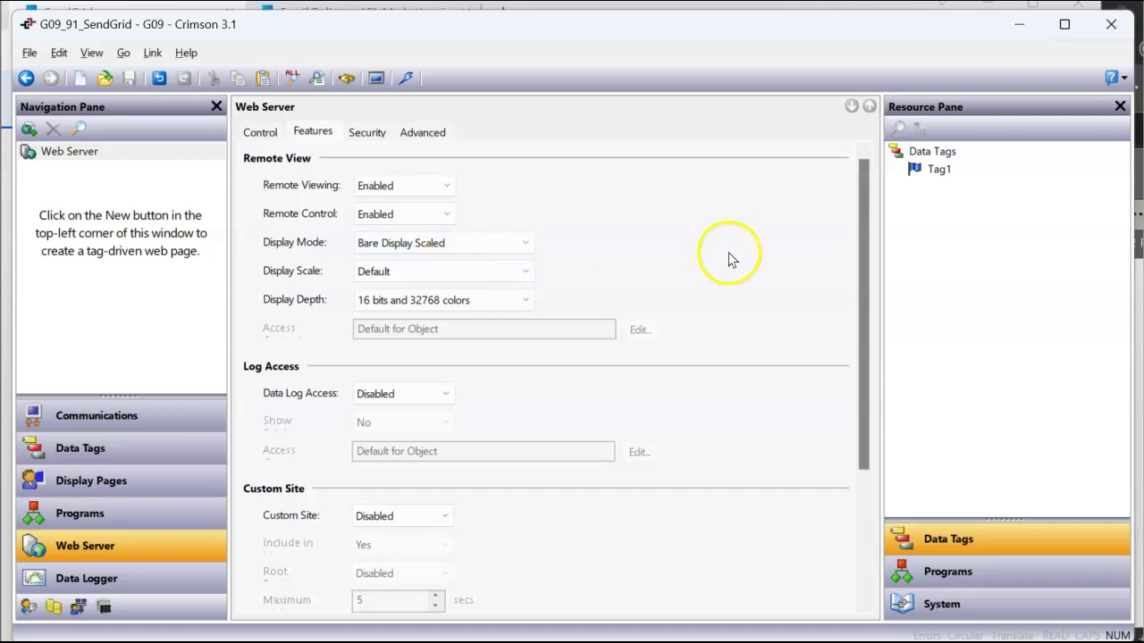
scroll(725, 257, "down", 5)
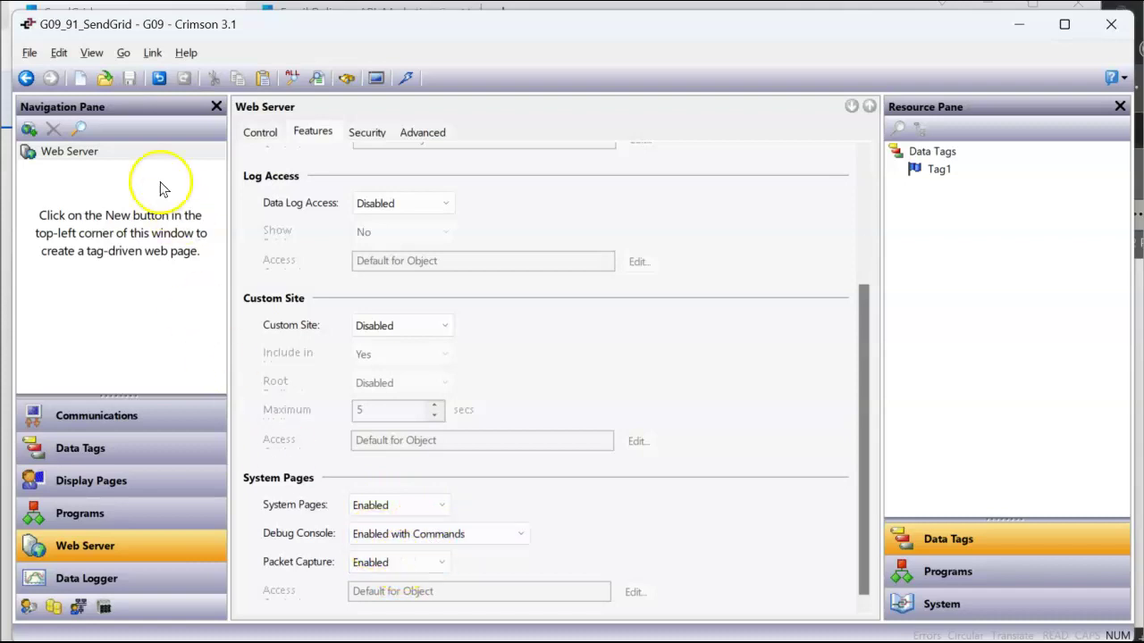
Step: Download the updated database to the device and bring the #91 remote view window forward
left_click(407, 79)
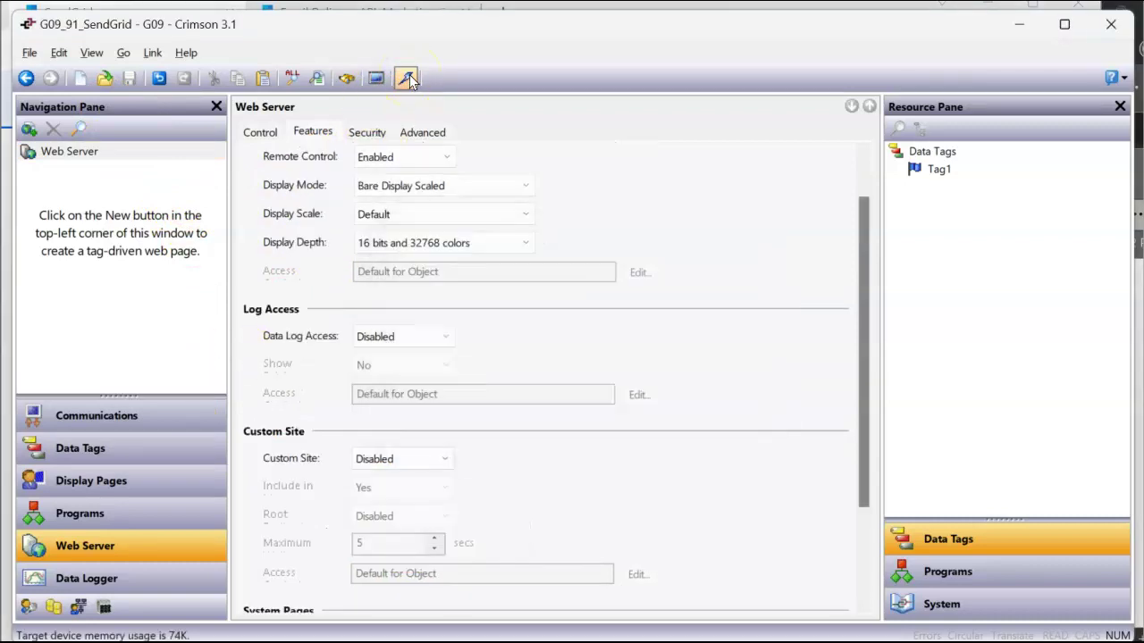
left_click(356, 640)
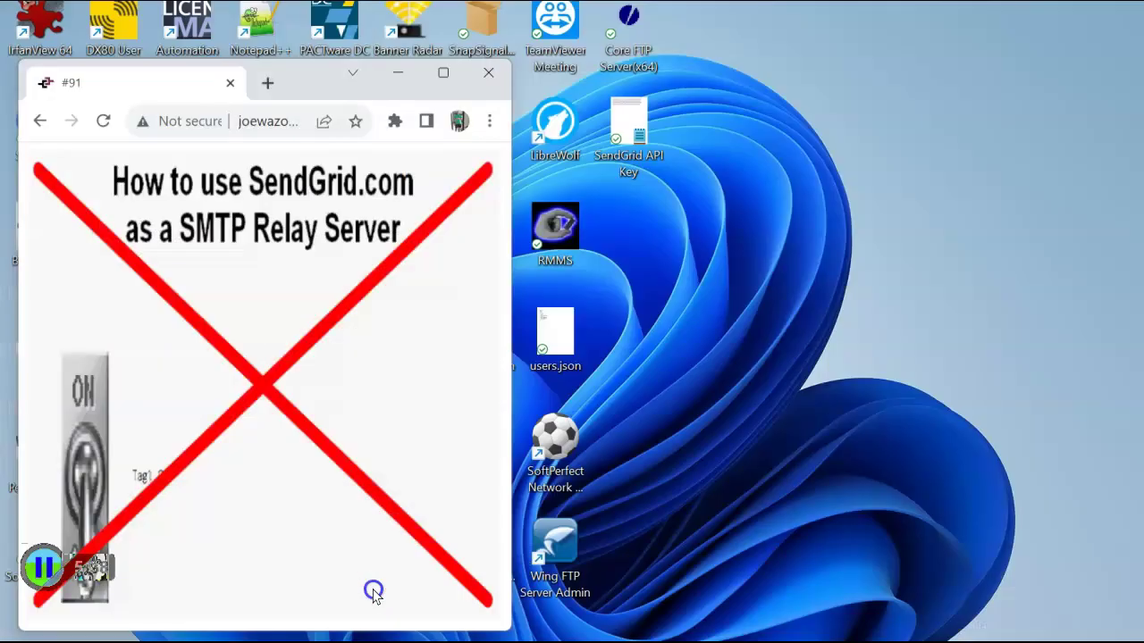
left_click(390, 579)
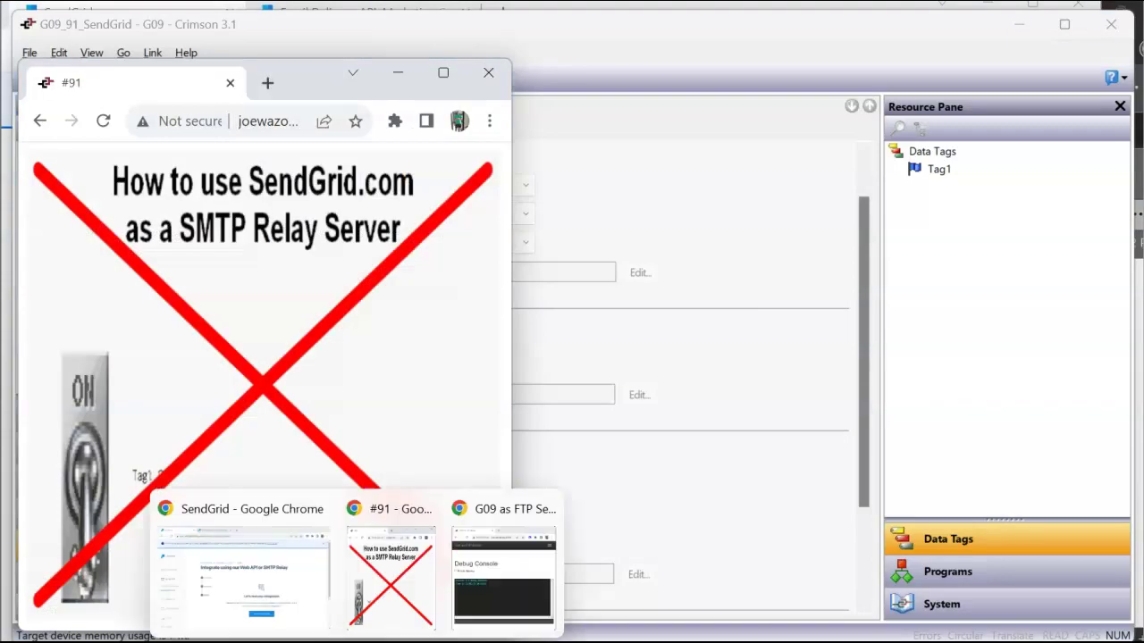
left_click(506, 619)
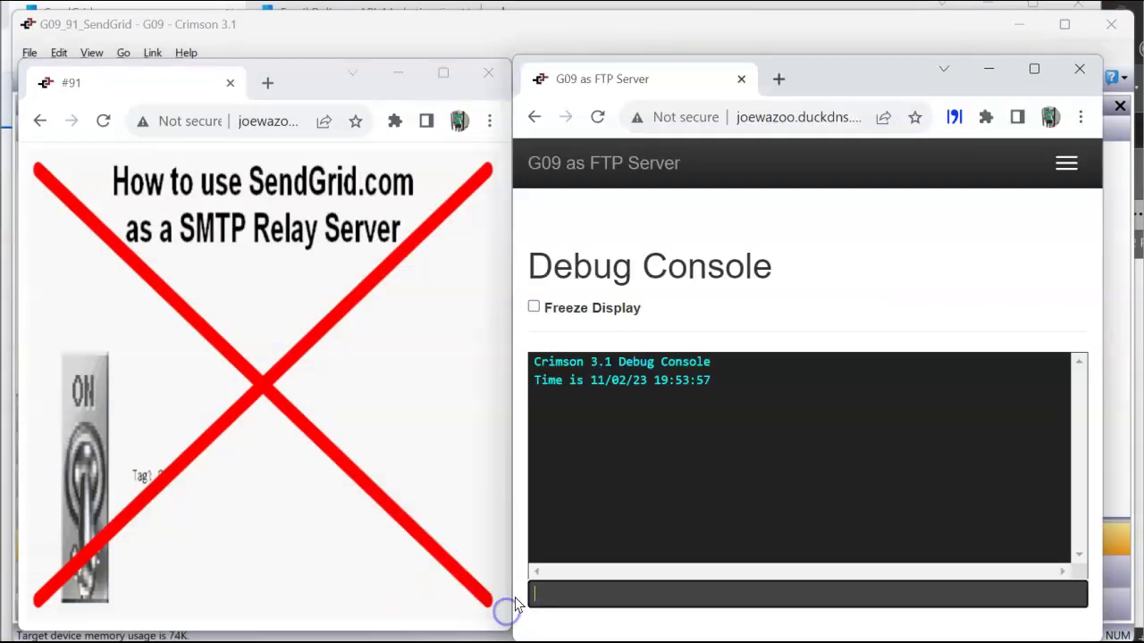
left_click(429, 429)
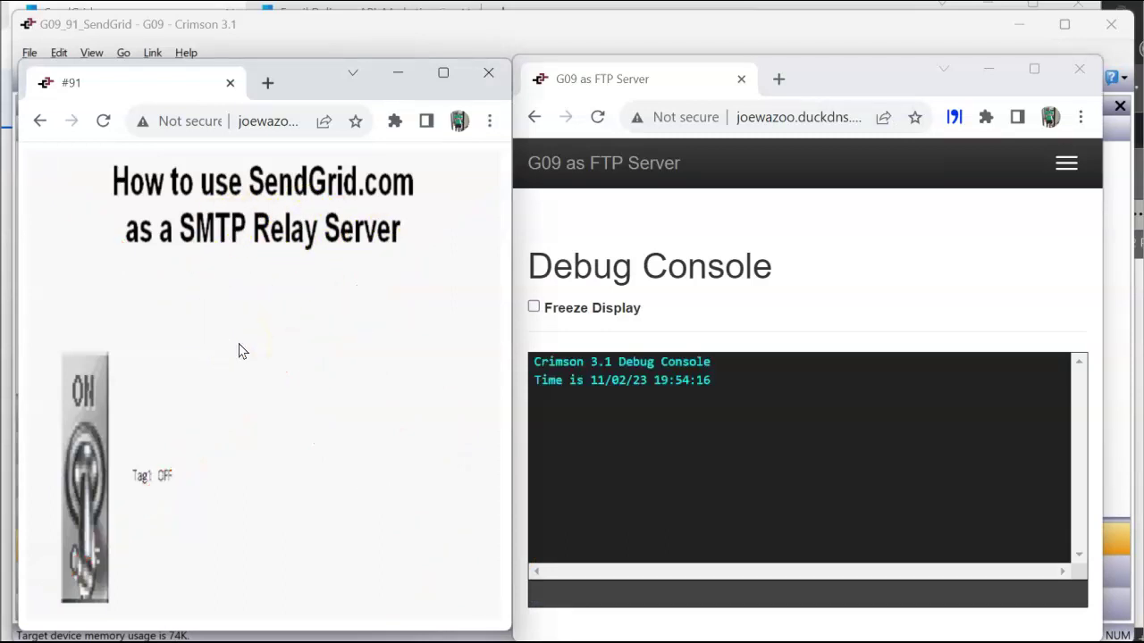
Step: Open the device's System > Debug Console page and switch Tag1 ON in the remote view
left_click(1065, 165)
left_click(551, 333)
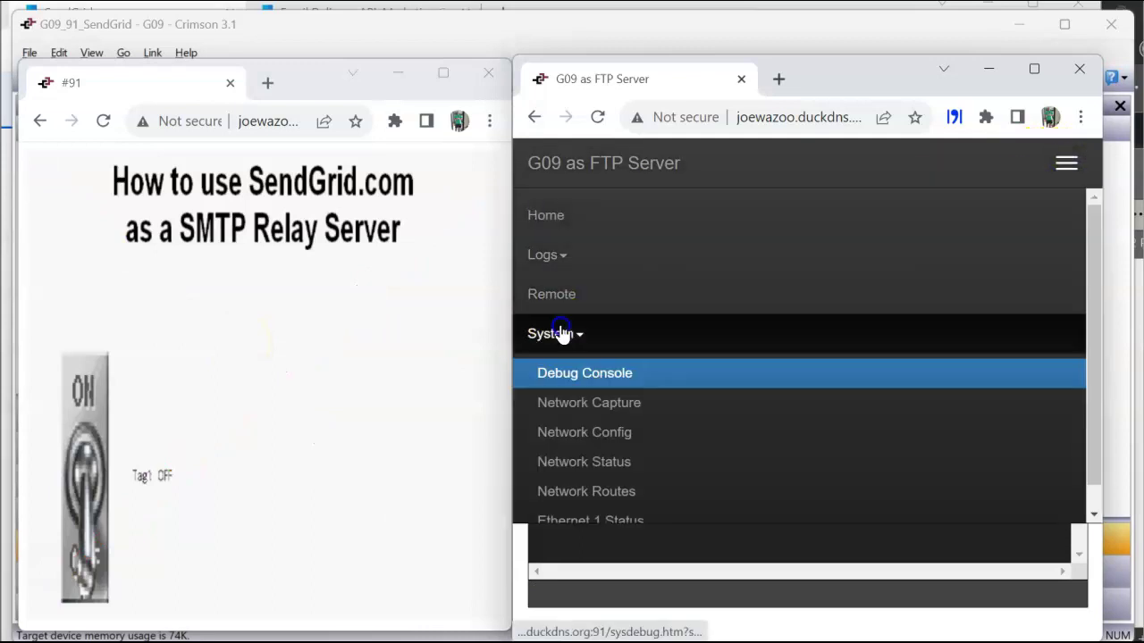
left_click(594, 378)
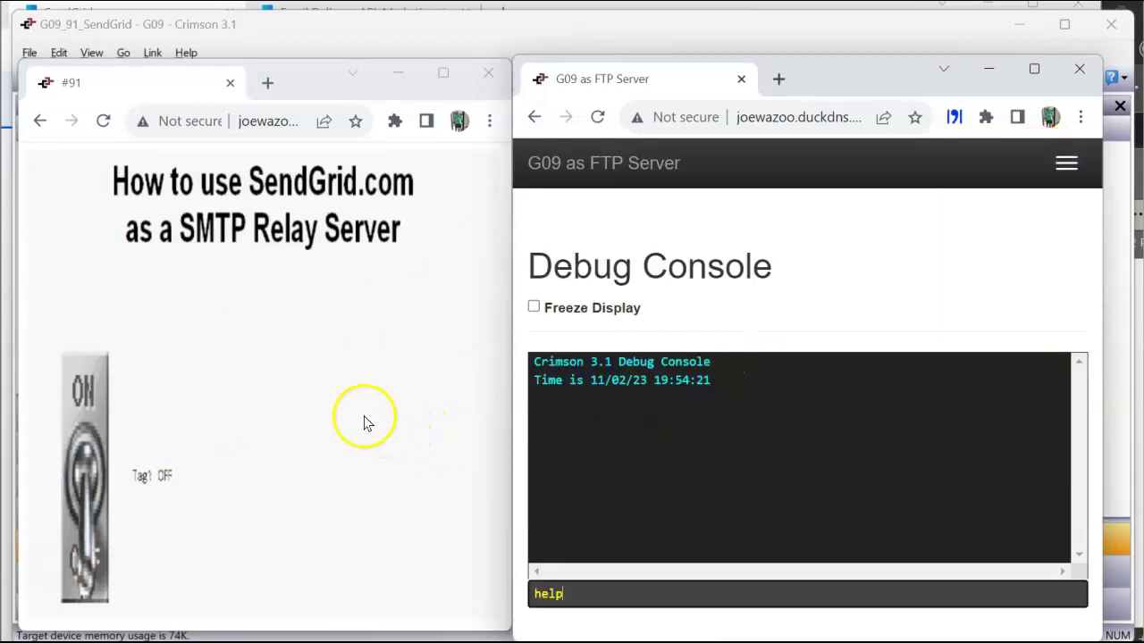
left_click(364, 422)
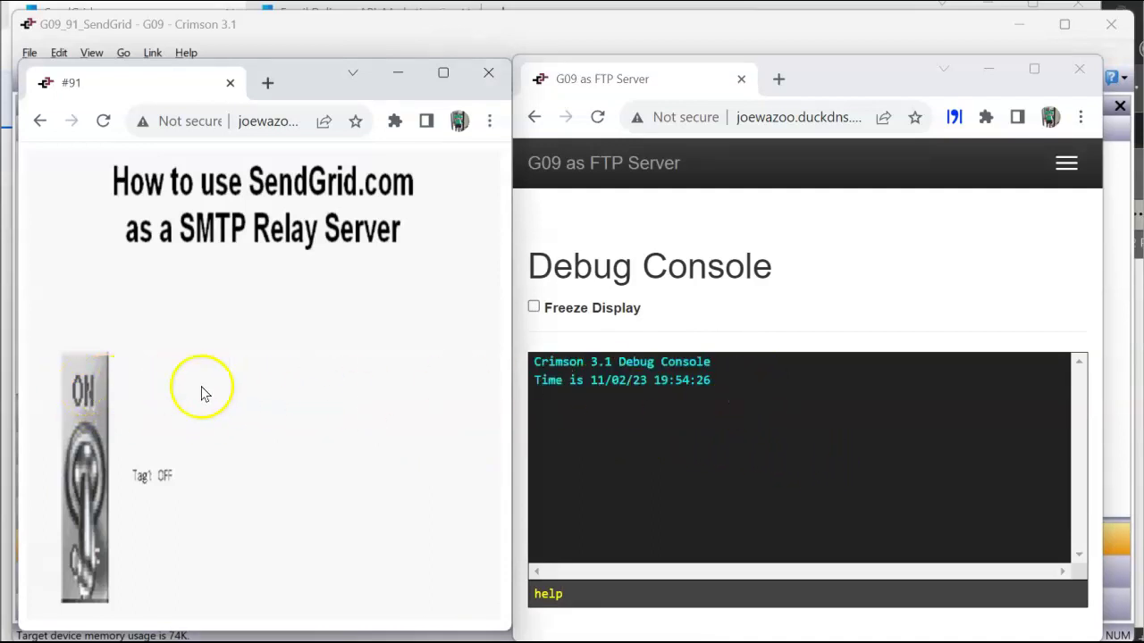
left_click(84, 386)
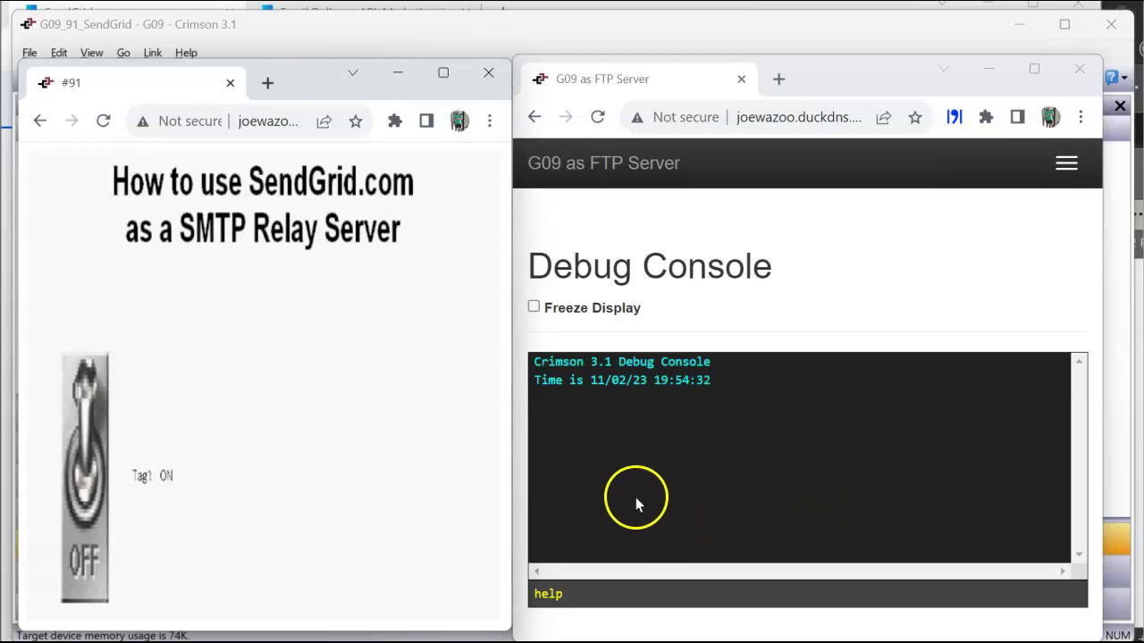
Step: Verify the SendGrid SMTP relay integration succeeds, open the Email Activity Feed, then check Outlook
mouse_move(362, 640)
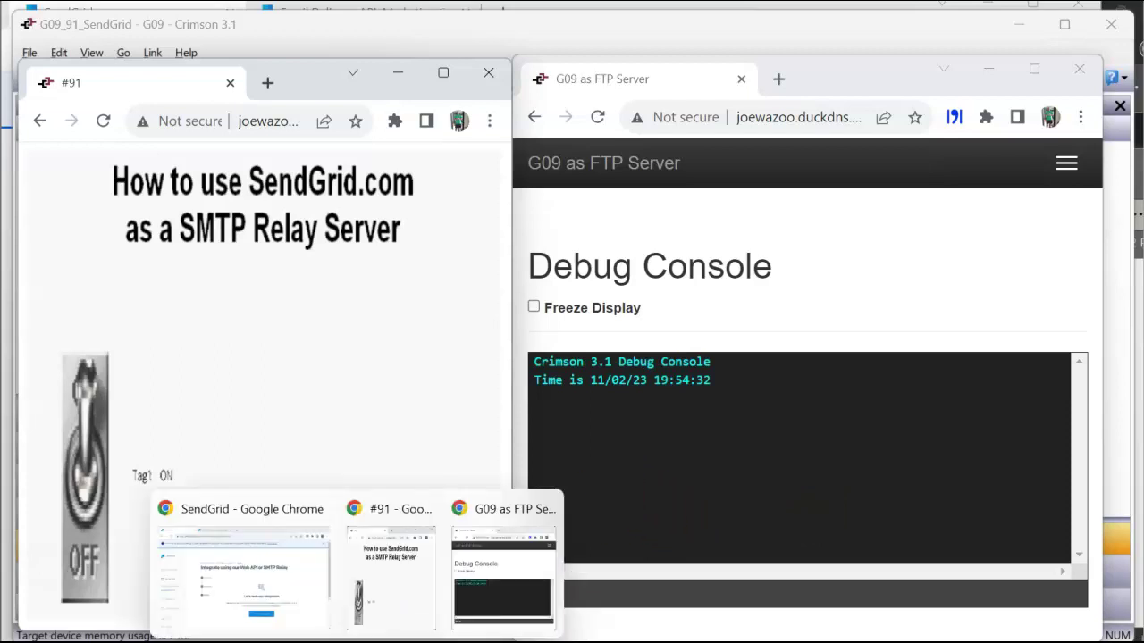
left_click(286, 604)
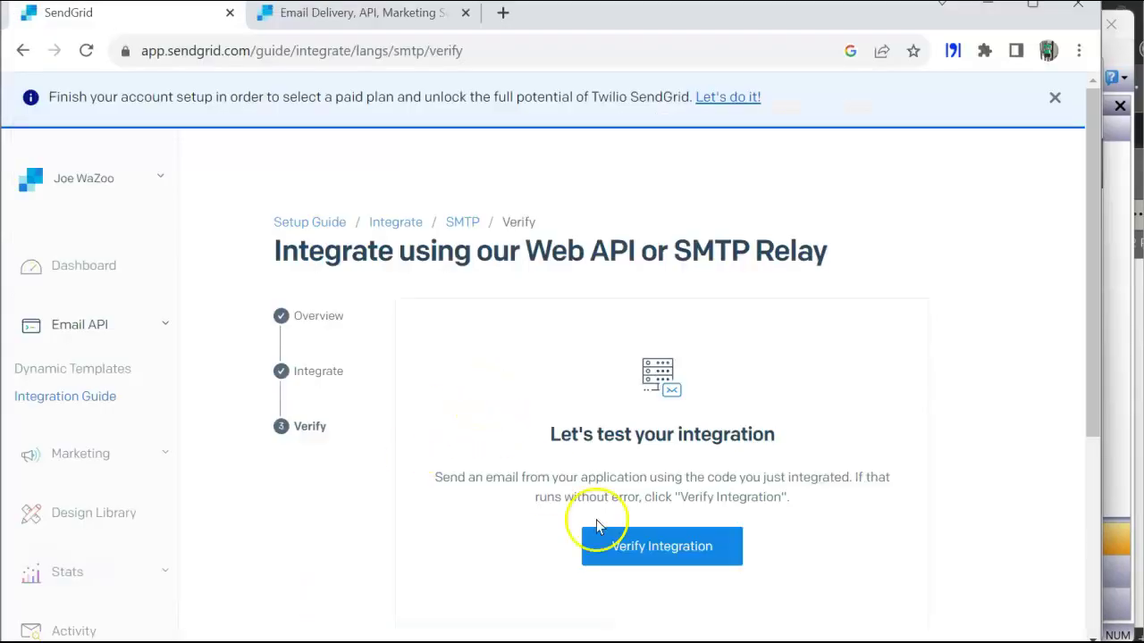
left_click(657, 551)
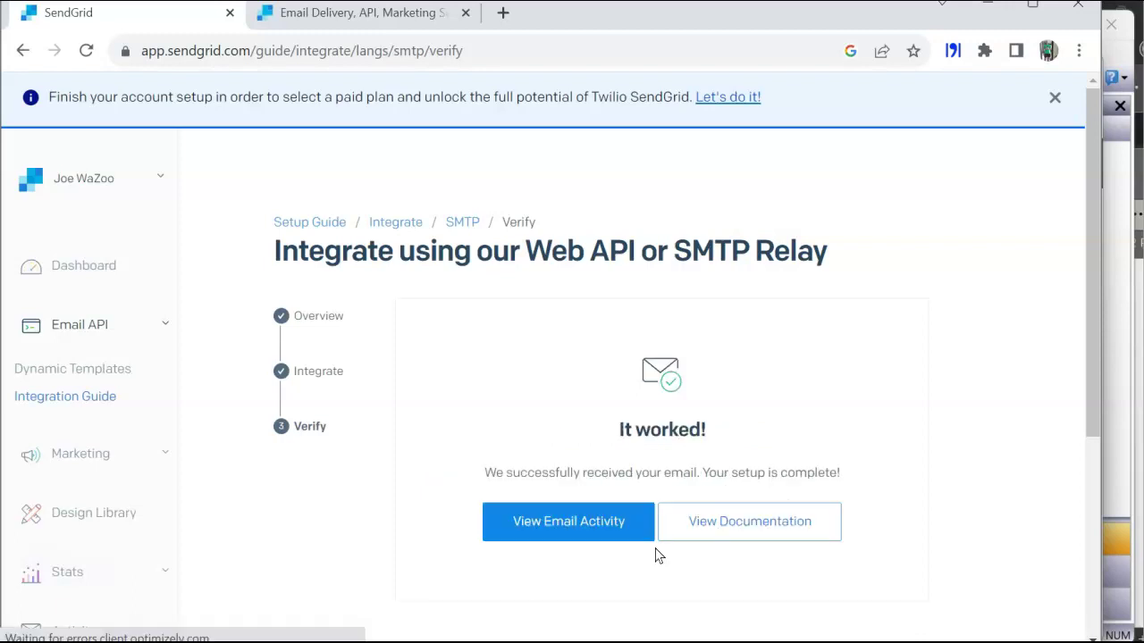
left_click(631, 537)
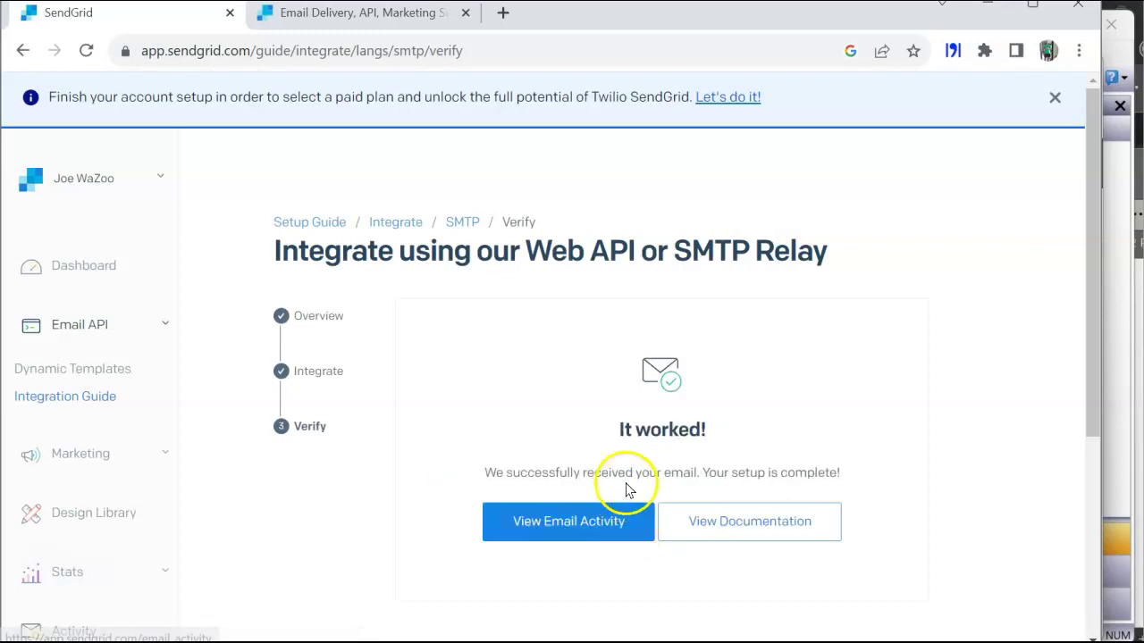
left_click(595, 525)
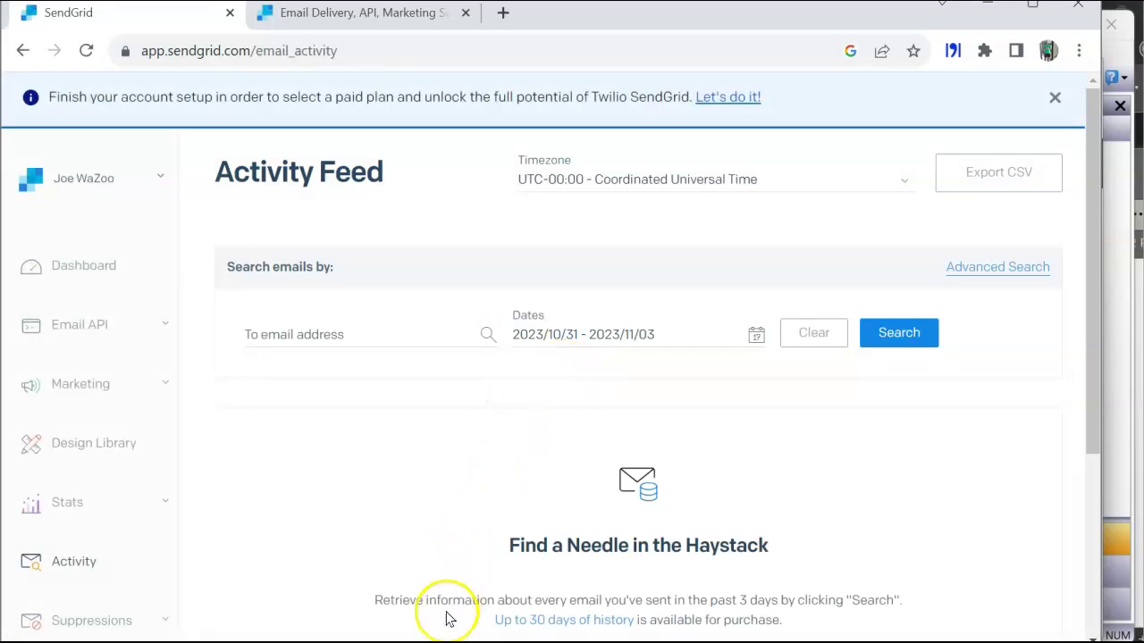
left_click(380, 558)
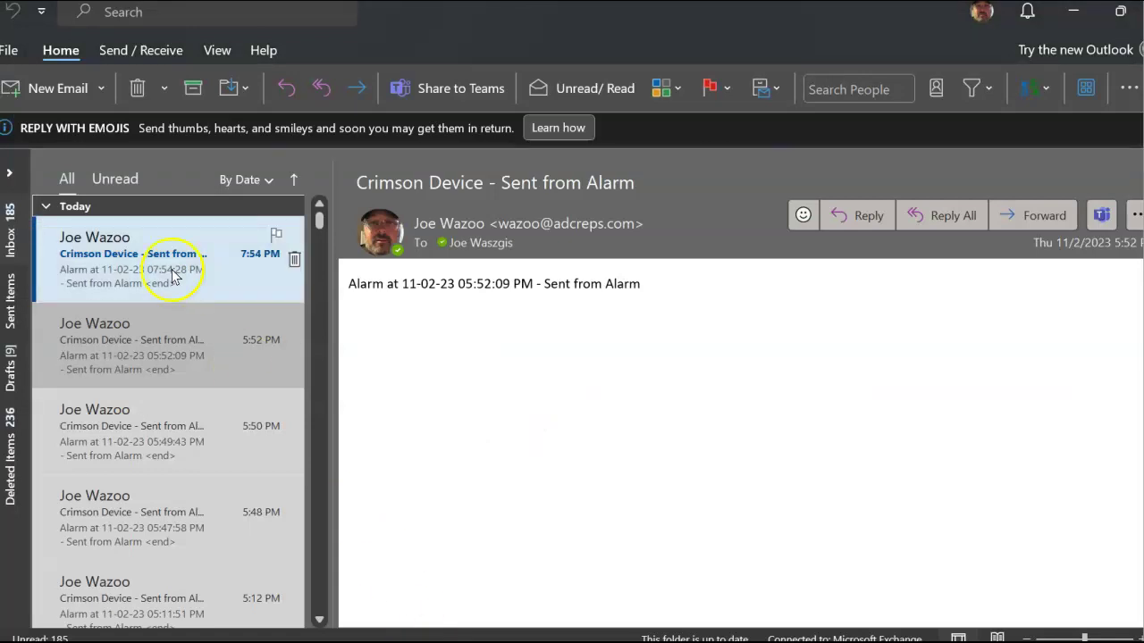
Step: Read the 7:54 PM Crimson Device alarm email in Outlook, then return to Crimson 3.1
left_click(173, 273)
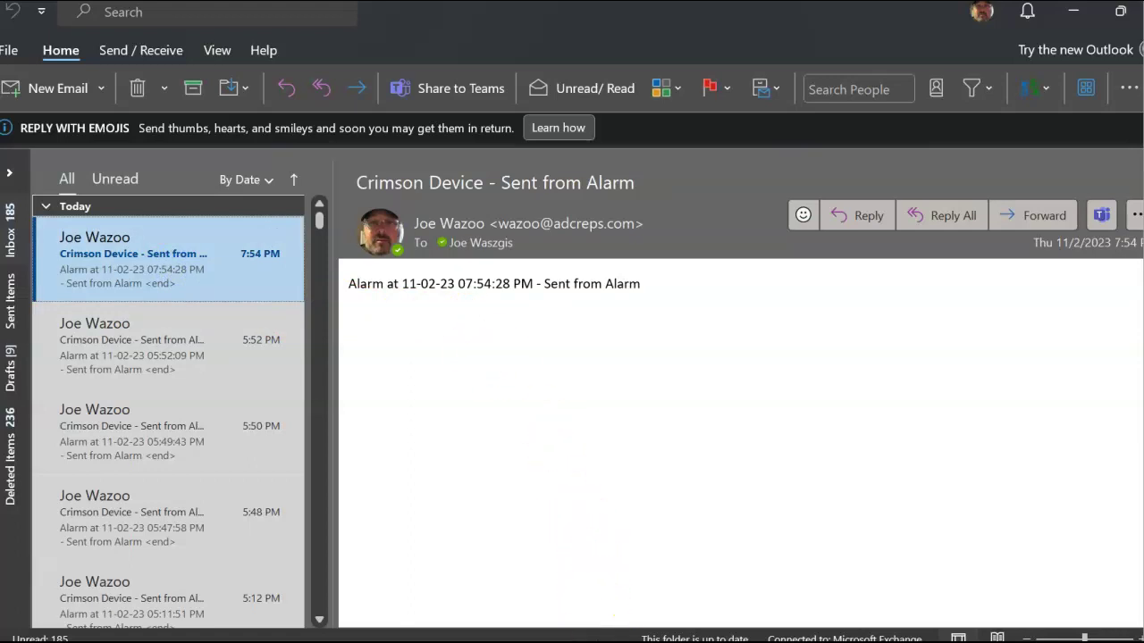
left_click(601, 639)
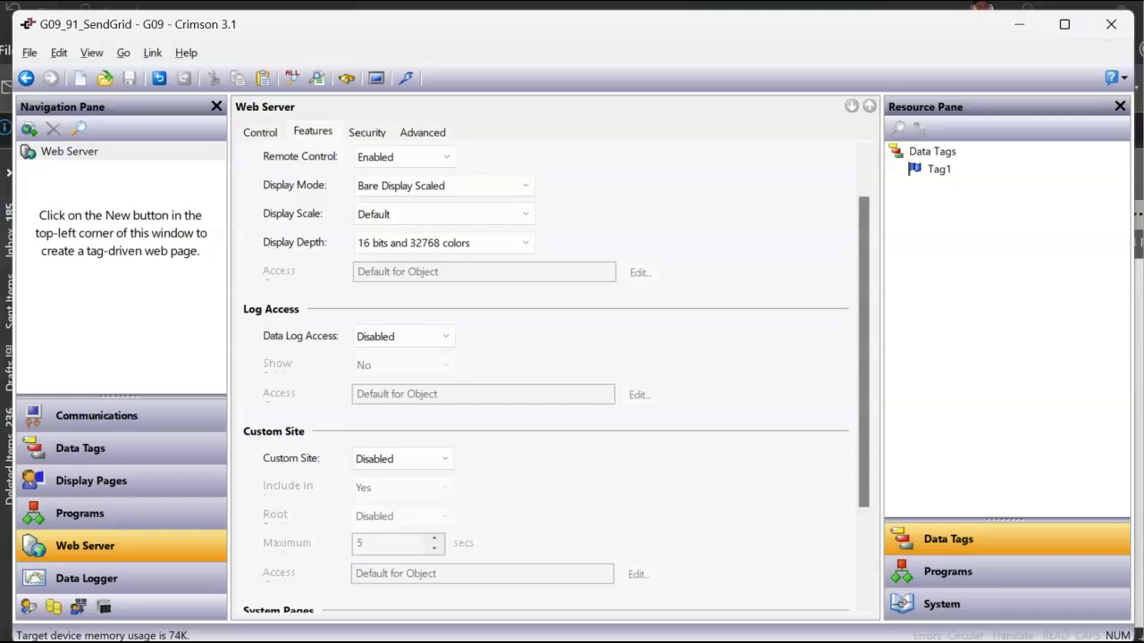
Step: Show the Communications settings, then leave Crimson 3.1 to relaunch it from Start
left_click(103, 417)
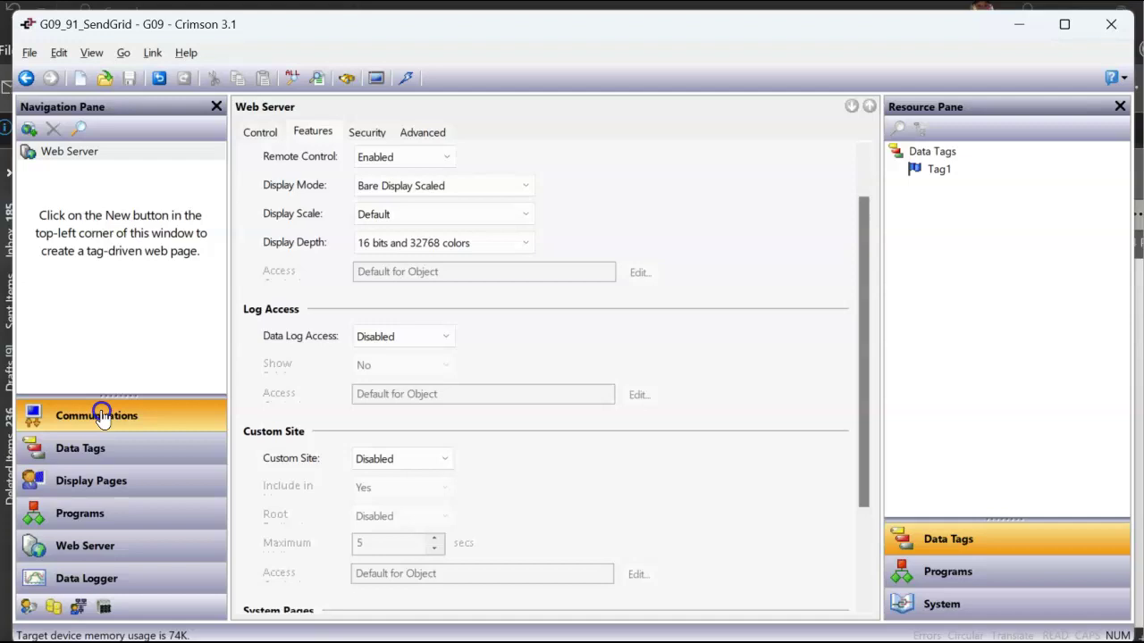
key("alt+Tab")
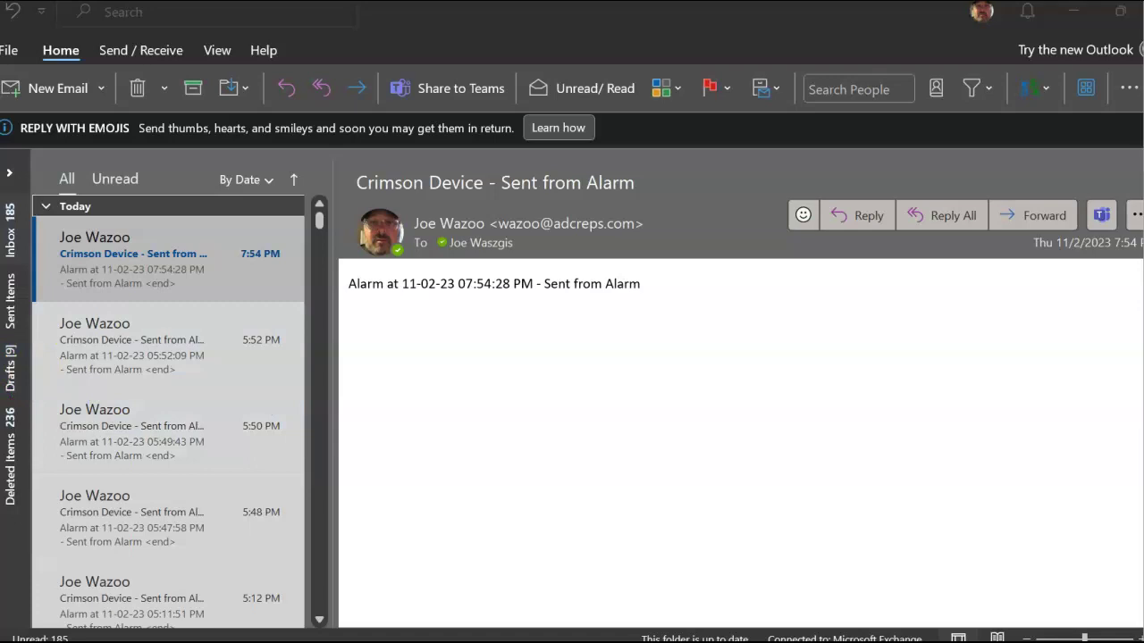
key("super")
Step: Relaunch Crimson 3.1 and dismiss the error from the recent SendGrid project file
left_click(497, 300)
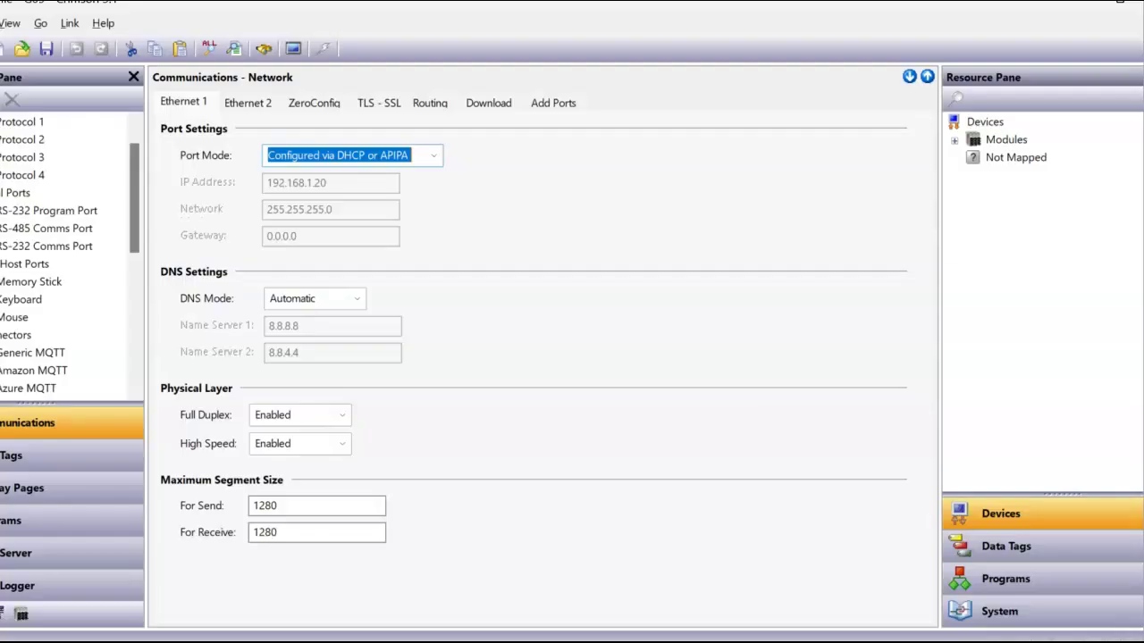
key("alt+f")
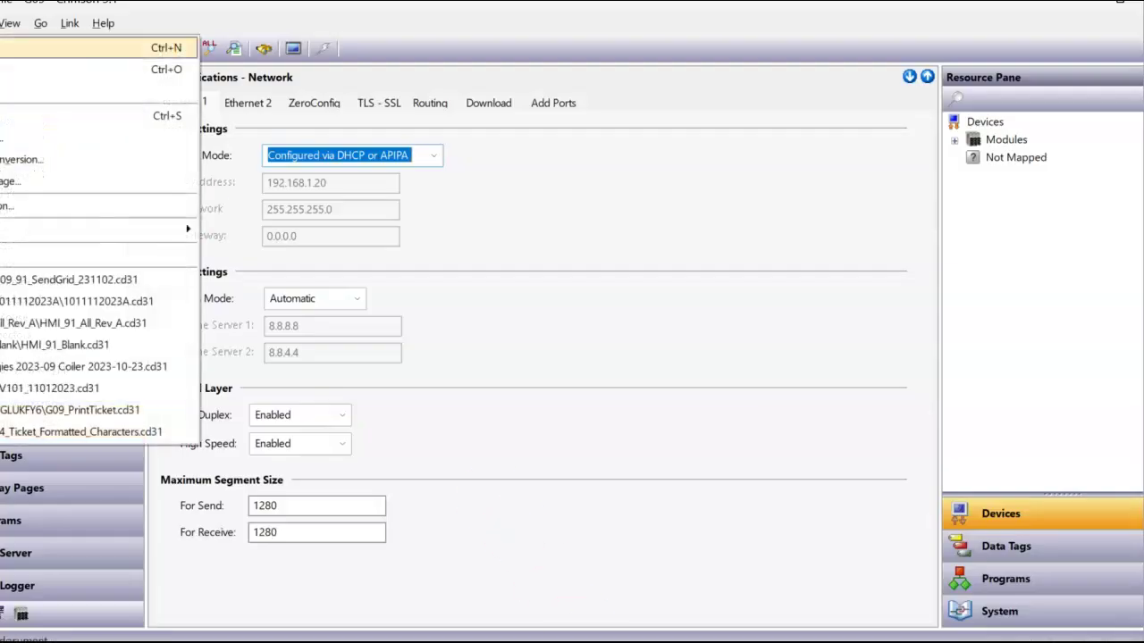
left_click(23, 278)
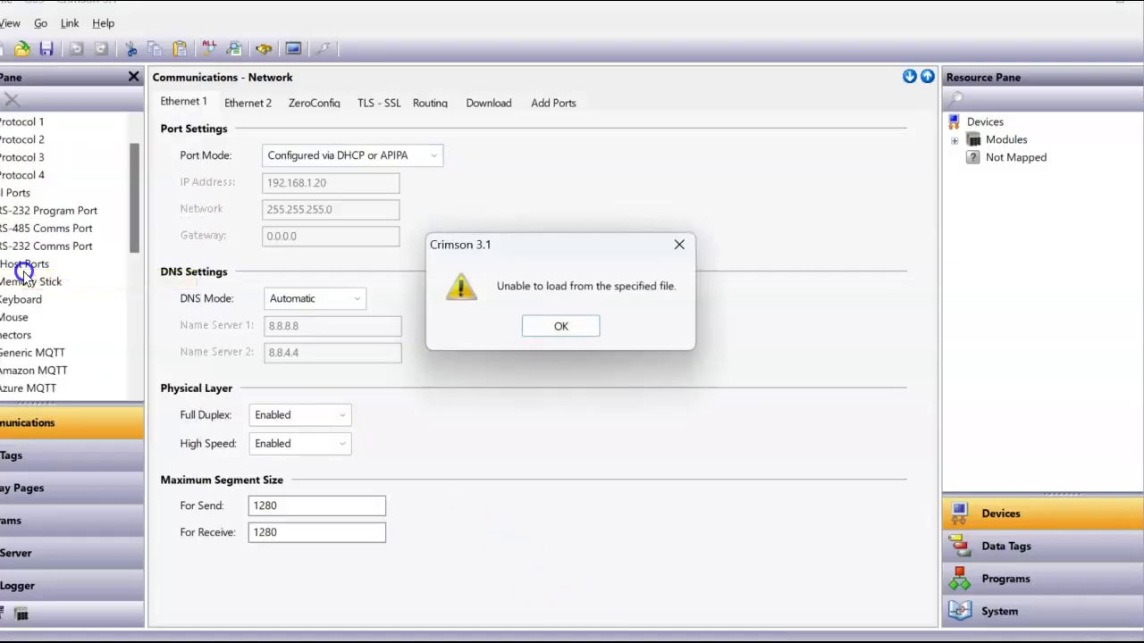
left_click(577, 328)
Step: Open the G09_91_SendGrid database via File > Open and restore the window size
key("alt+f")
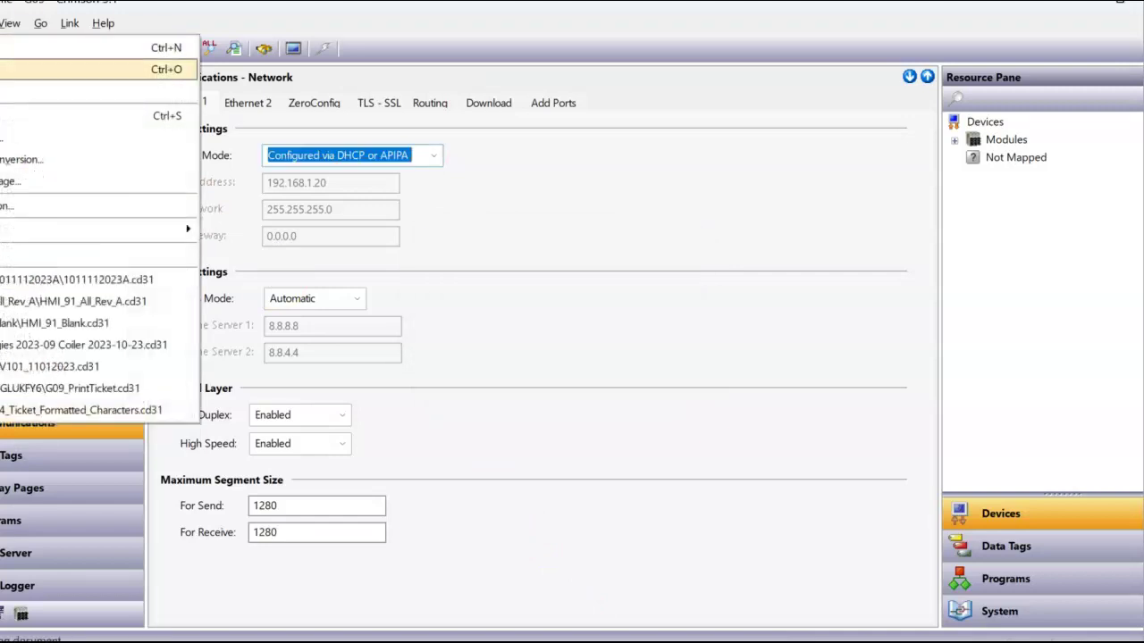
key("Return")
left_click(204, 238)
left_click(656, 470)
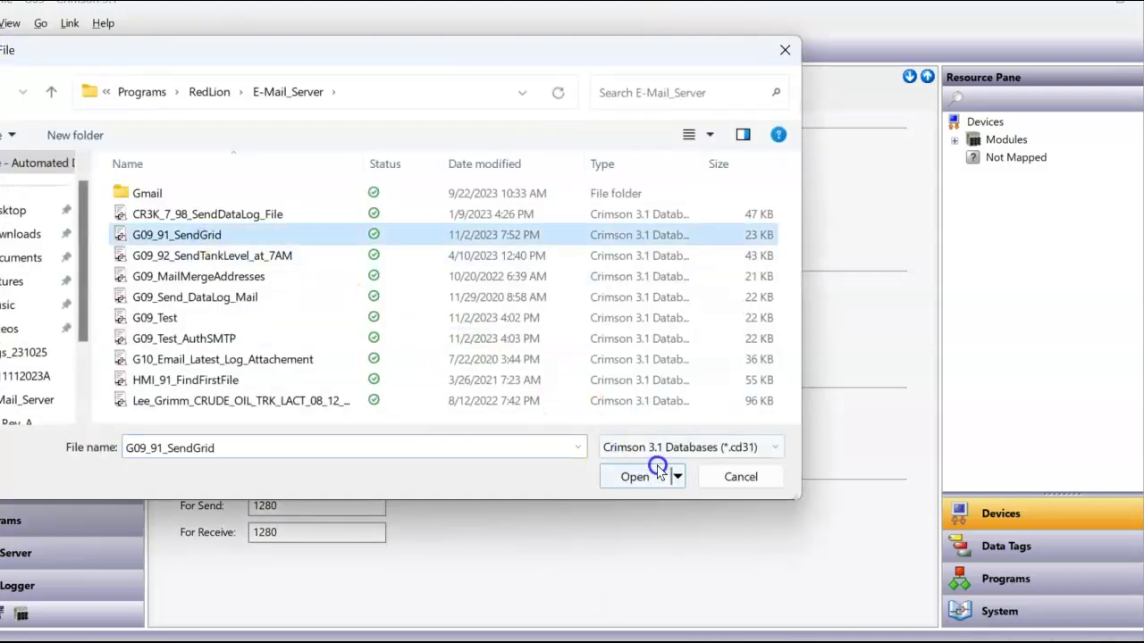
left_click(386, 382)
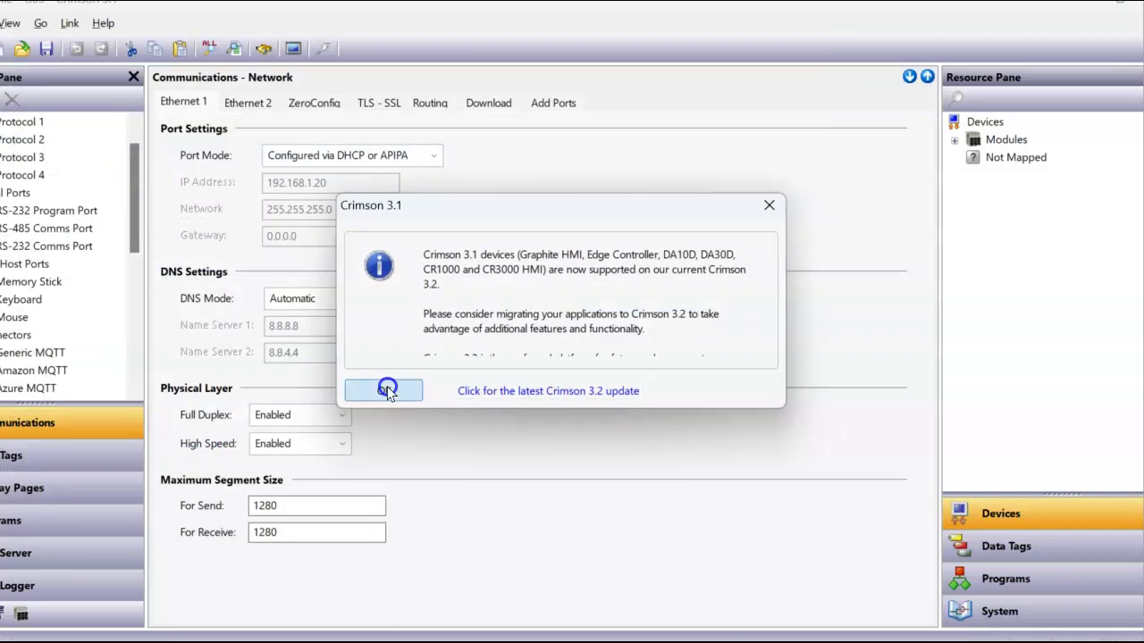
left_click(1121, 11)
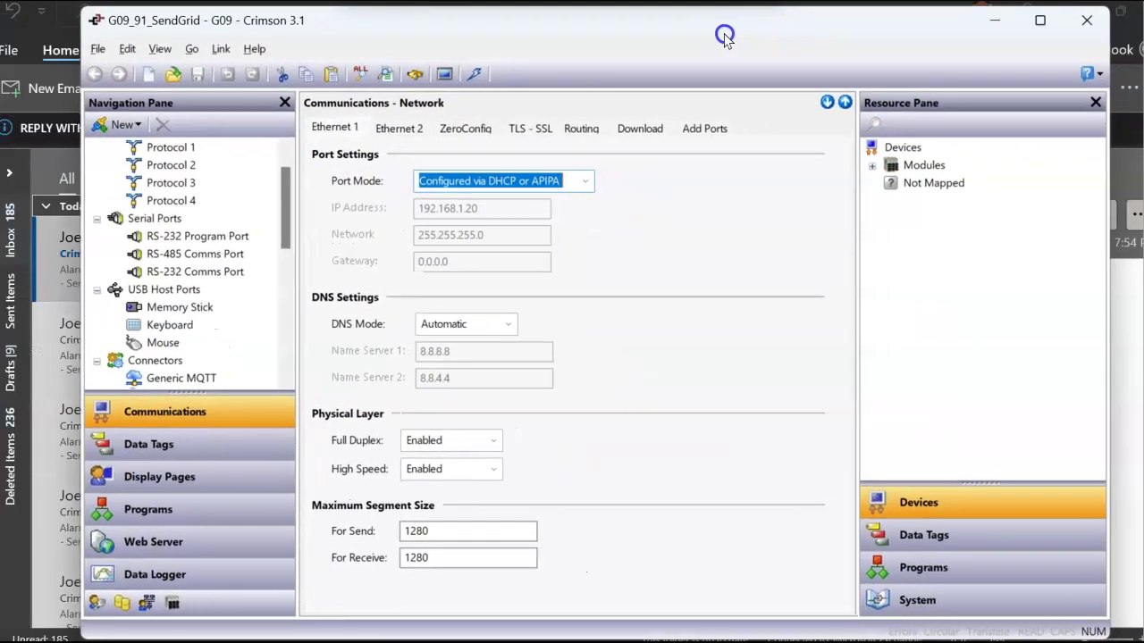
Step: Show Mail Manager's SMTP settings: smtp.sendgrid.net, port 587, apikey login and secure connection
scroll(207, 330, "down", 4)
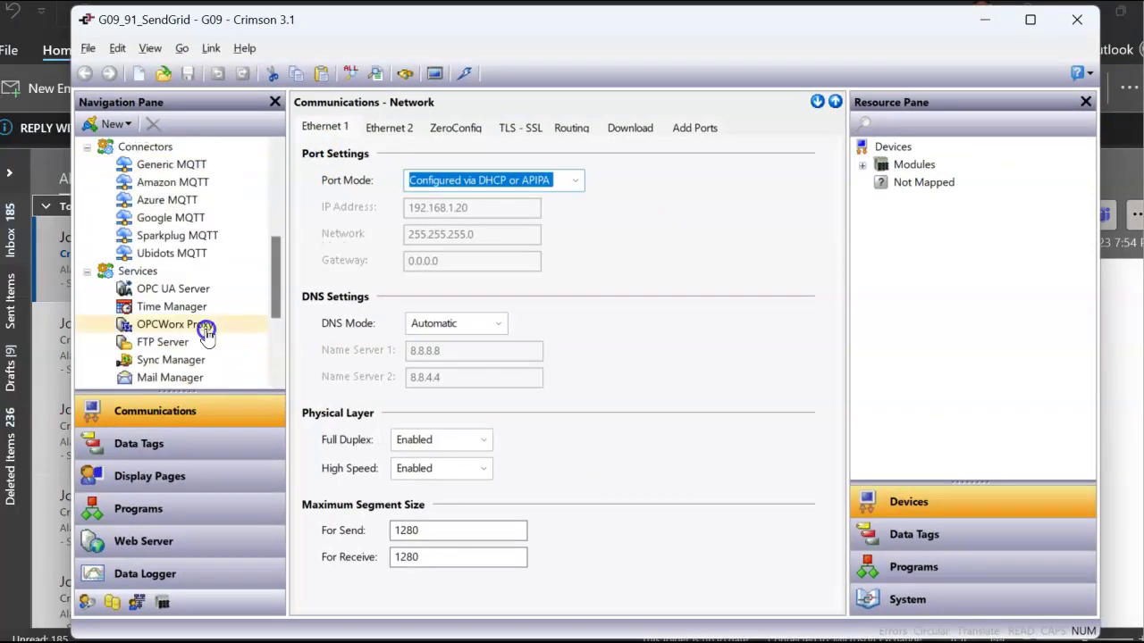
left_click(169, 362)
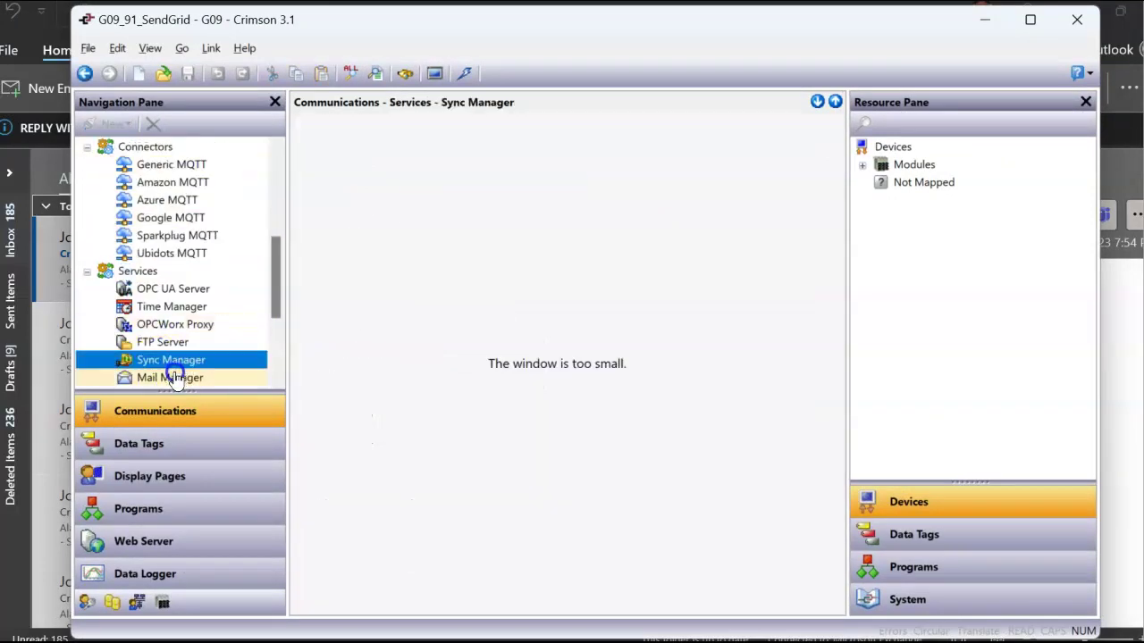
left_click(170, 378)
left_click(361, 128)
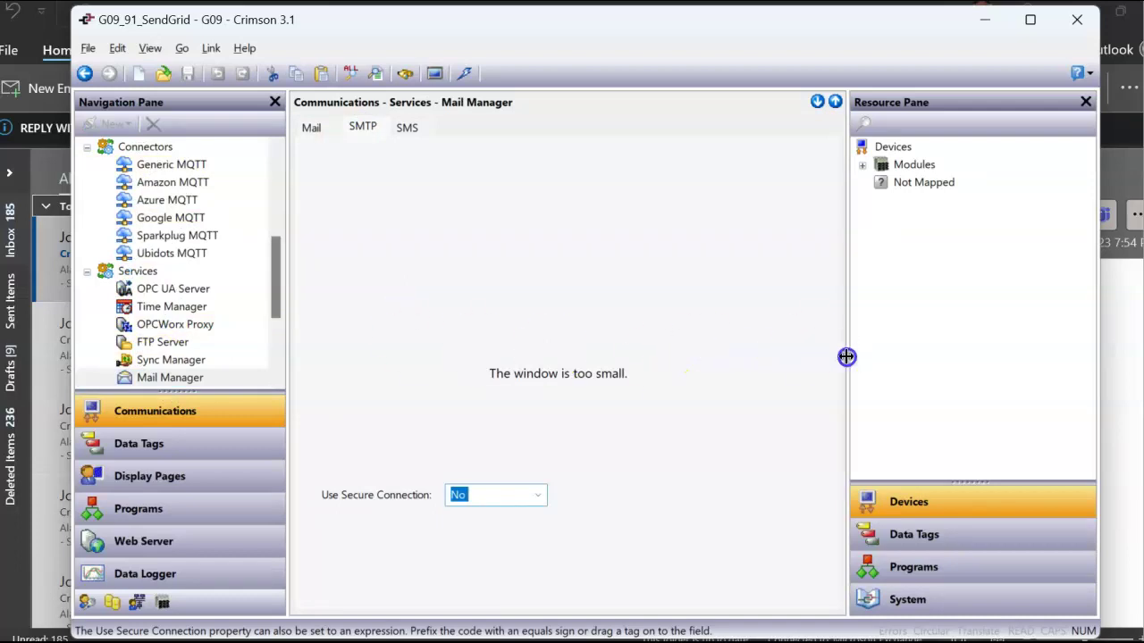
left_click_drag(846, 357, 921, 357)
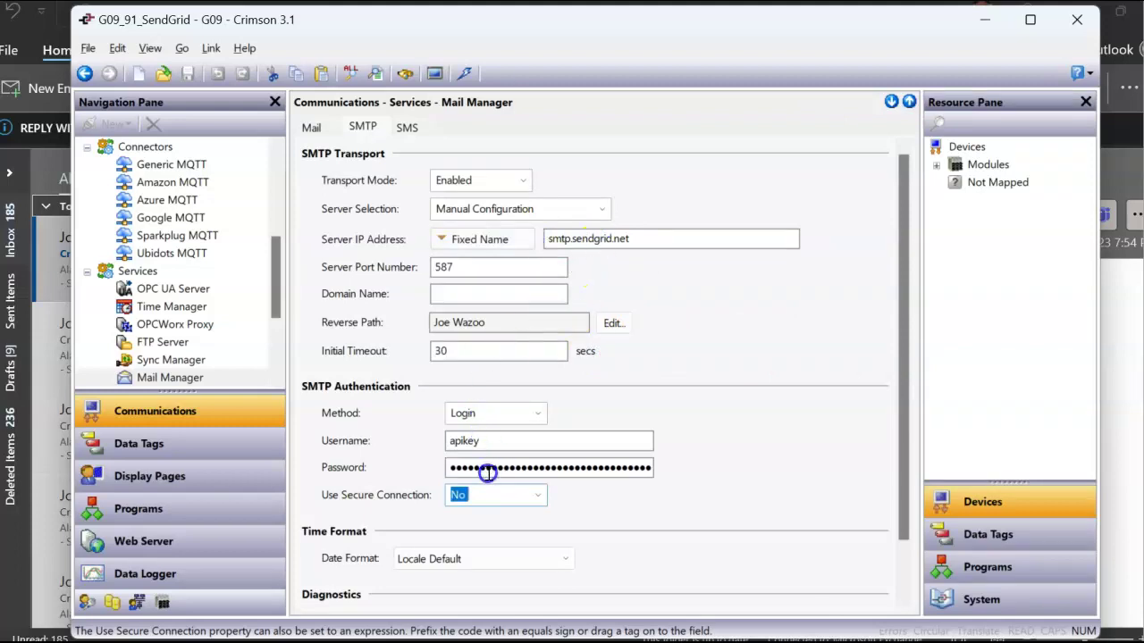
left_click(478, 499)
Step: Go to the SendGrid Settings > API Keys page
left_click(420, 572)
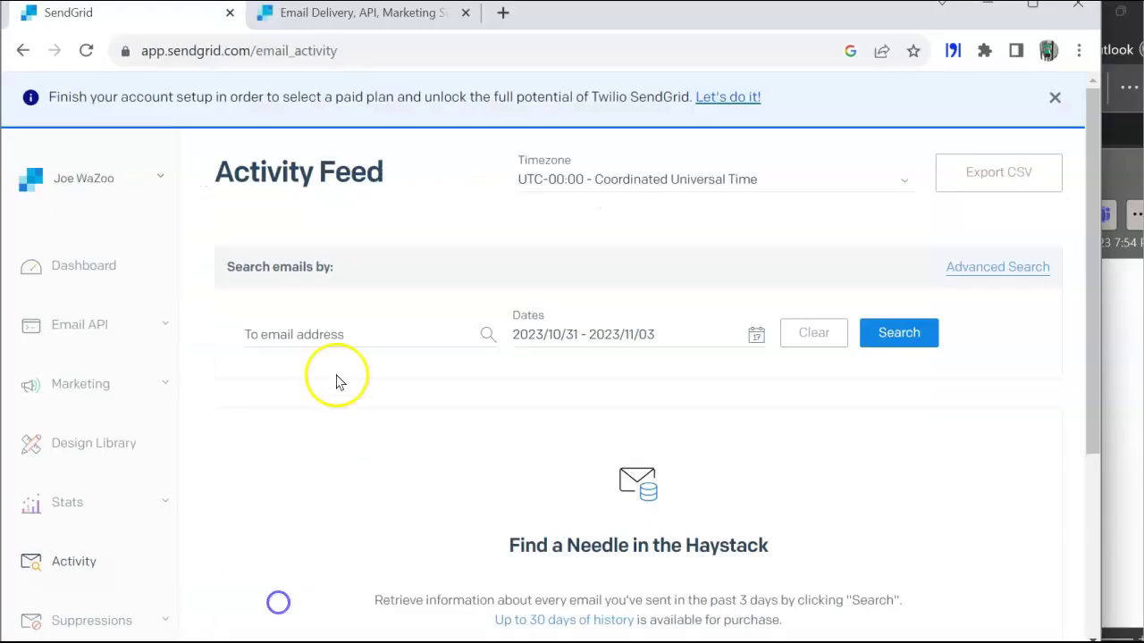
left_click(63, 329)
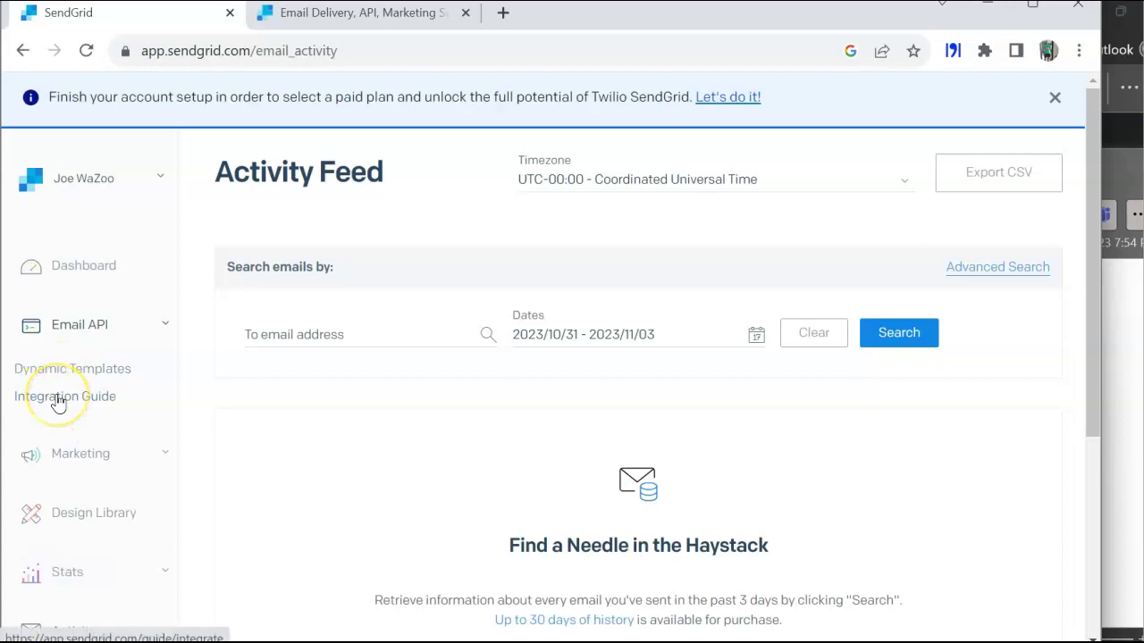
scroll(58, 404, "down", 5)
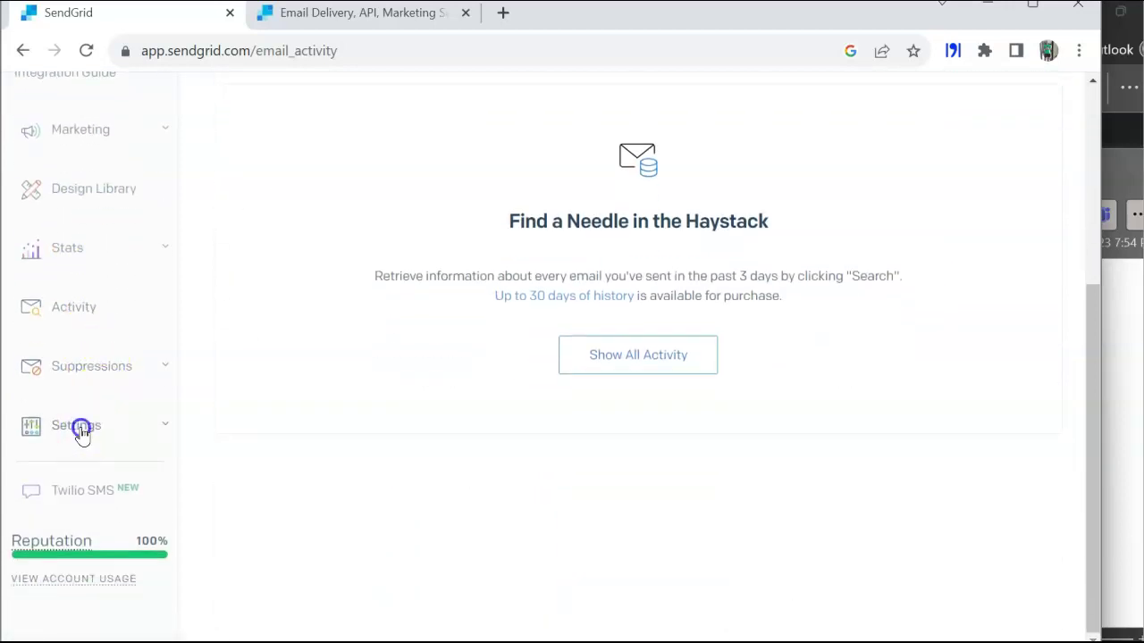
left_click(87, 437)
scroll(79, 428, "down", 2)
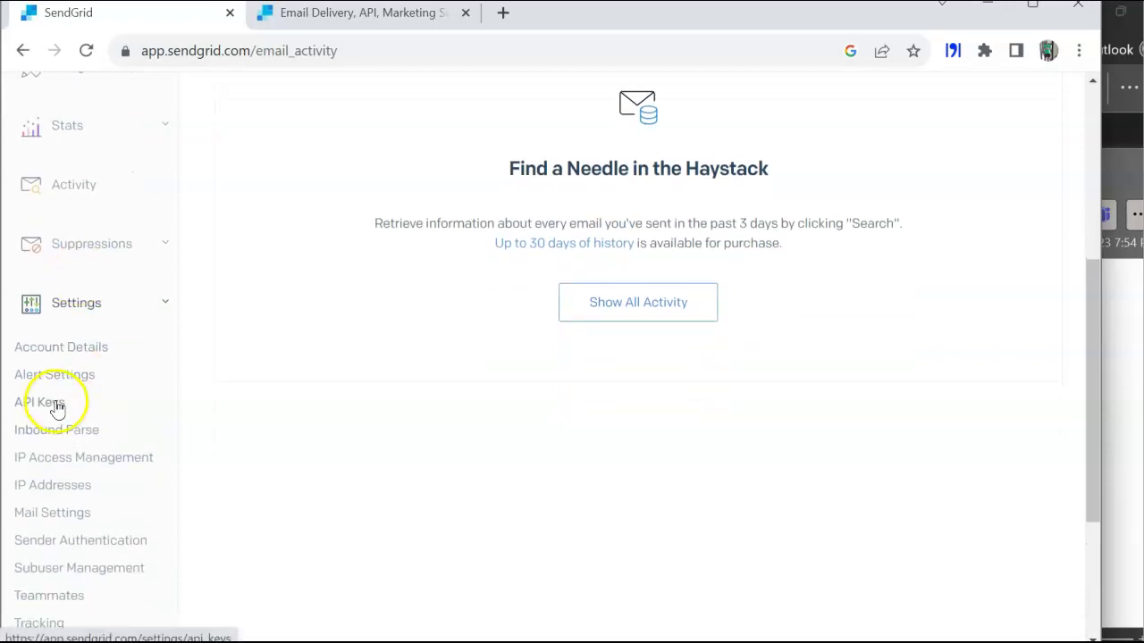
left_click(55, 407)
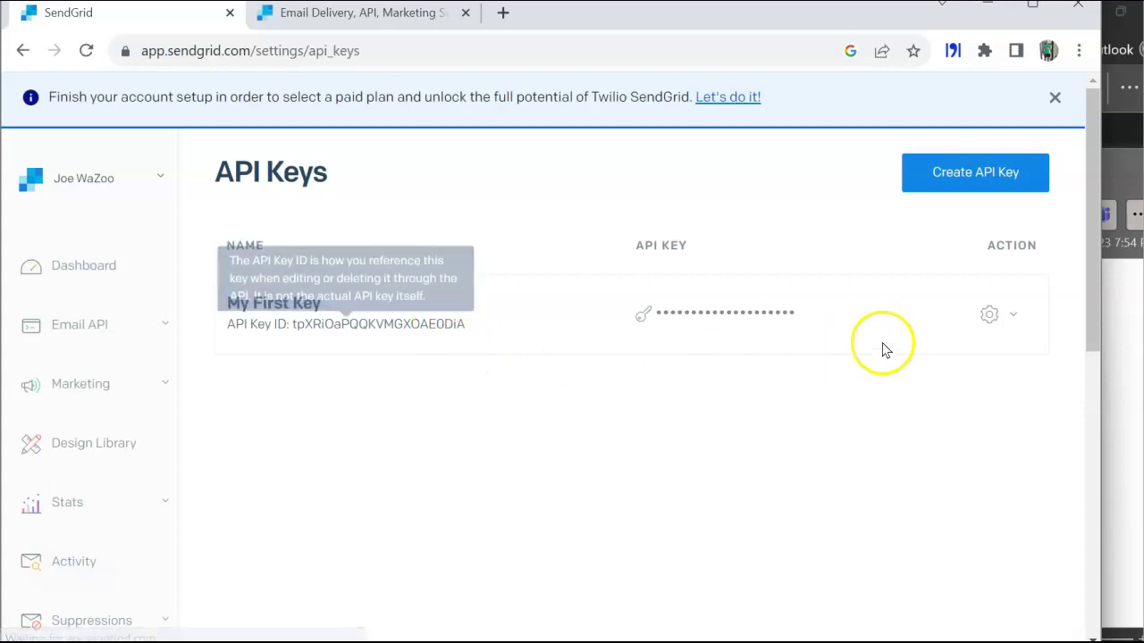
Step: Edit My First Key, give it Full Access, and update it
left_click(990, 316)
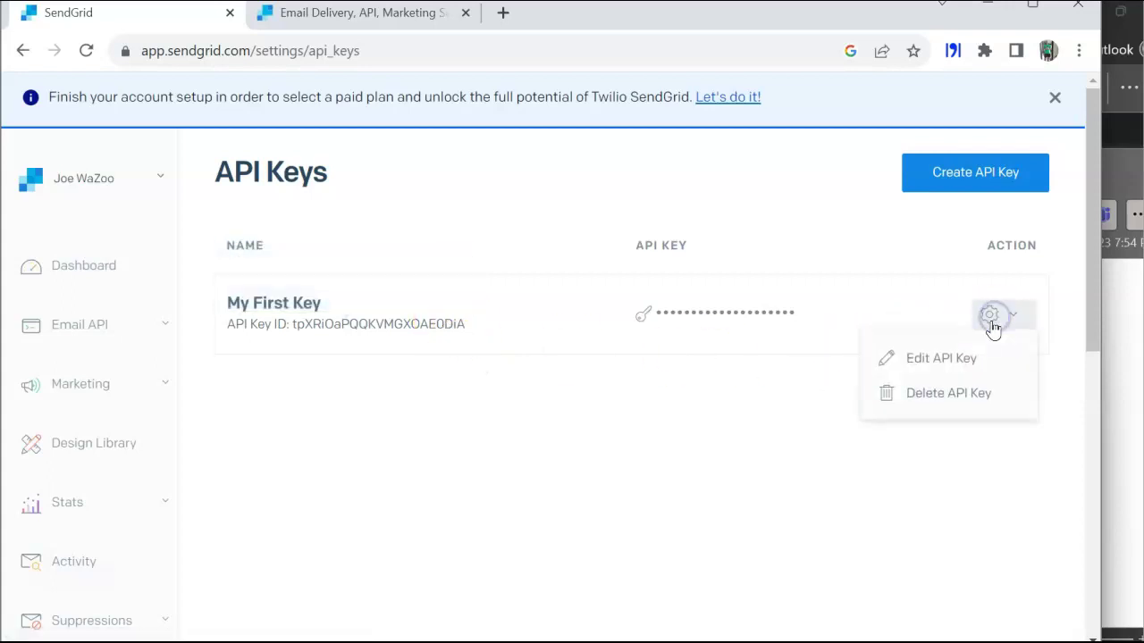
left_click(957, 357)
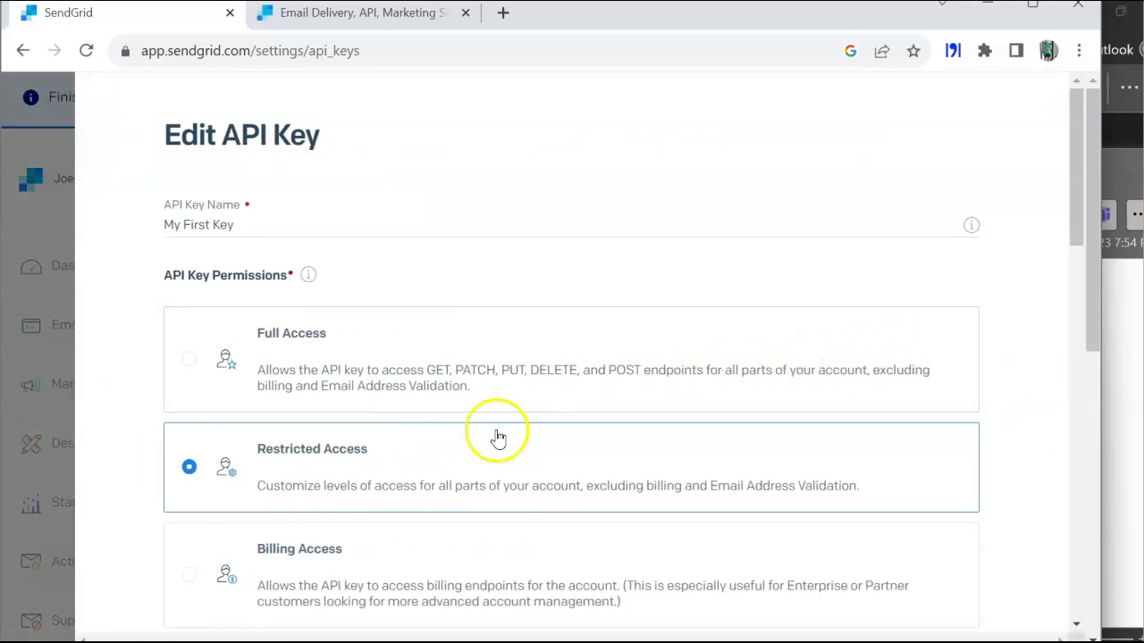
scroll(498, 406, "down", 3)
scroll(497, 407, "down", 1)
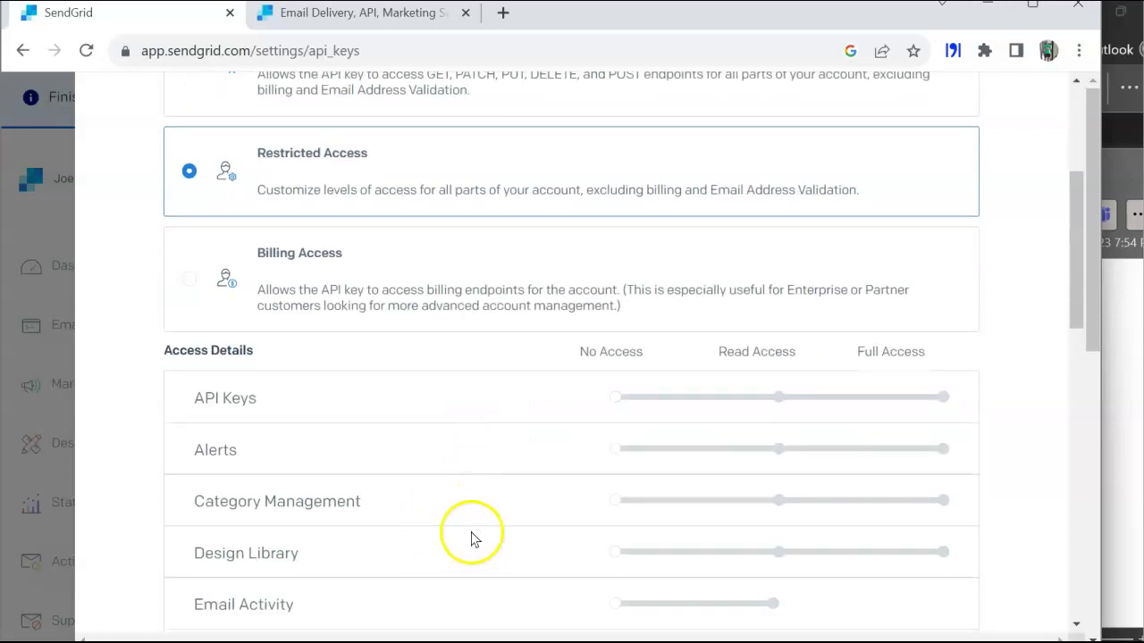
scroll(592, 434, "up", 4)
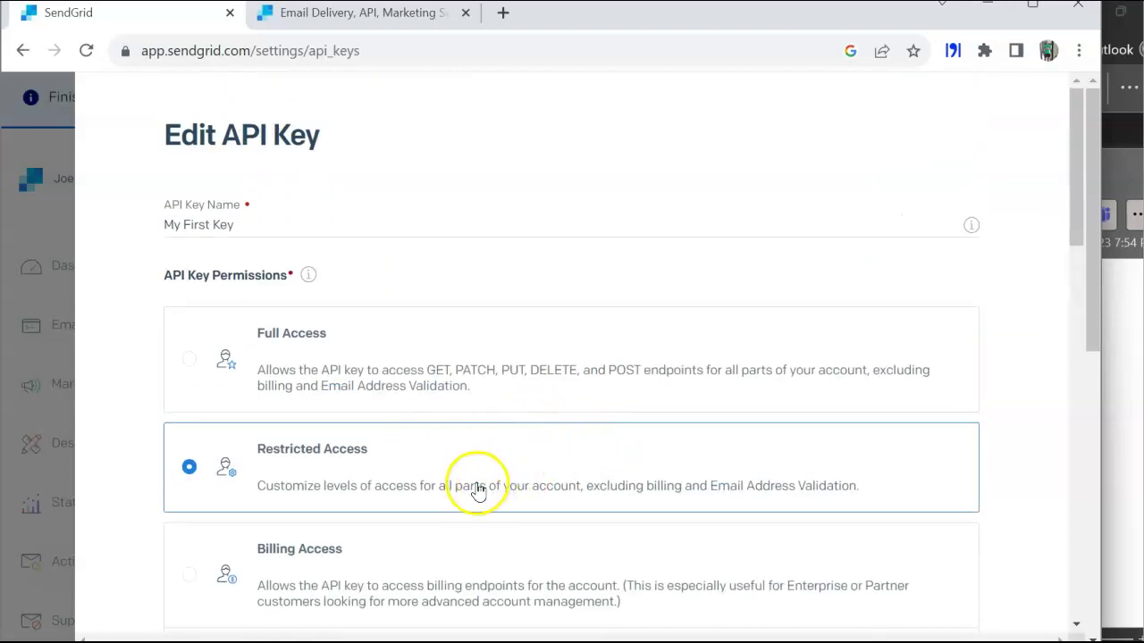
left_click(431, 379)
scroll(432, 382, "down", 2)
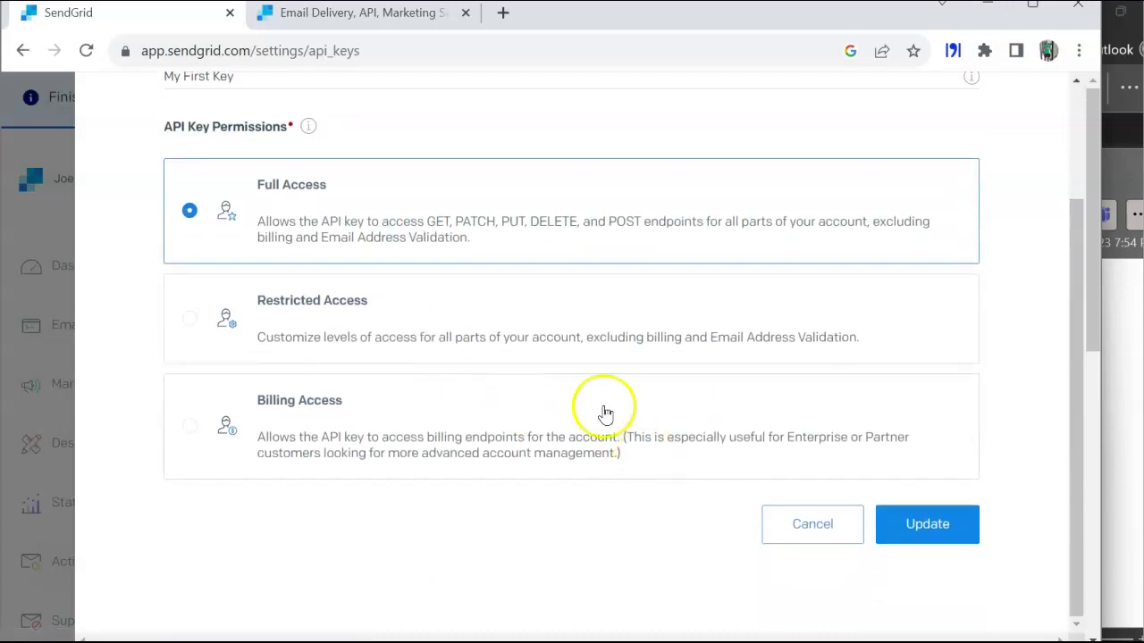
left_click(946, 529)
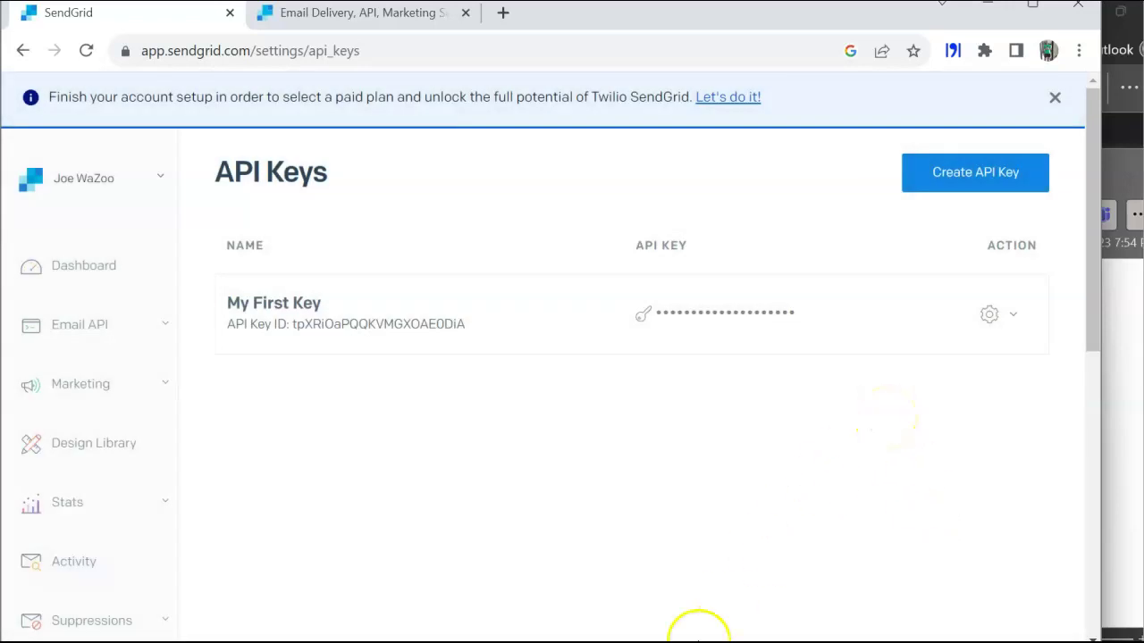
Step: Bring the #91 switch page and the Debug Console browser windows forward
mouse_move(626, 639)
left_click(625, 563)
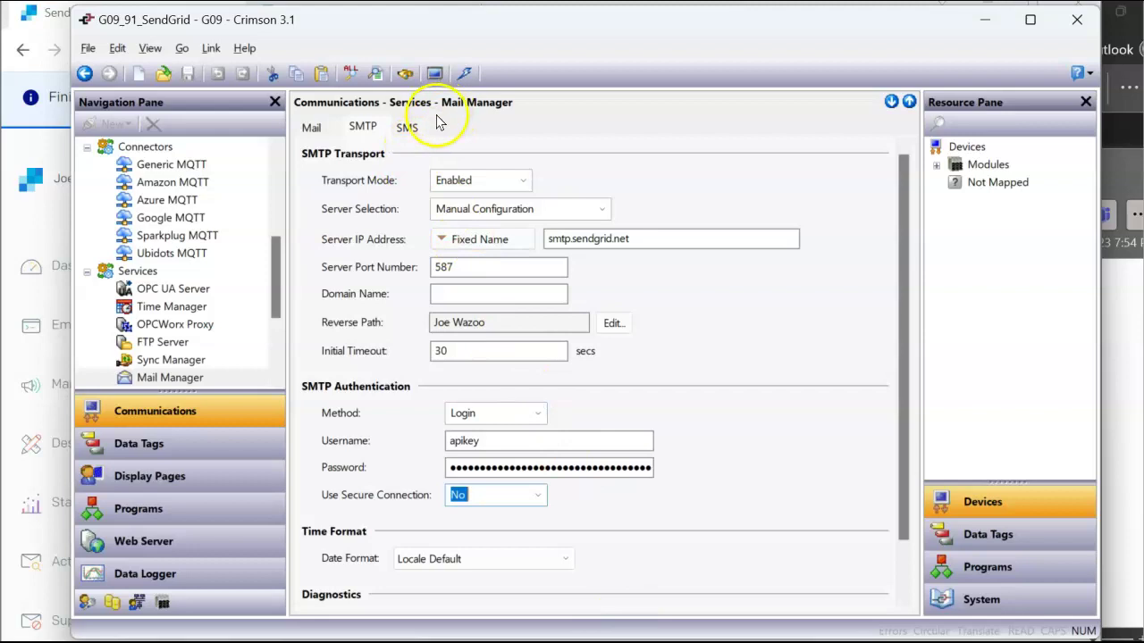
mouse_move(357, 636)
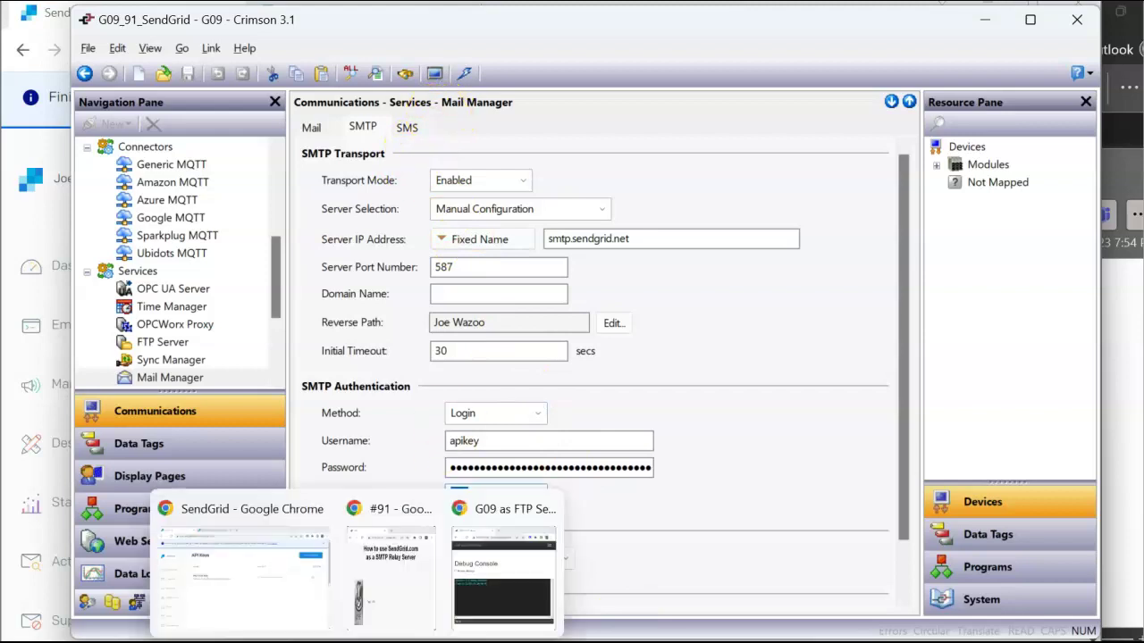
left_click(277, 601)
mouse_move(378, 636)
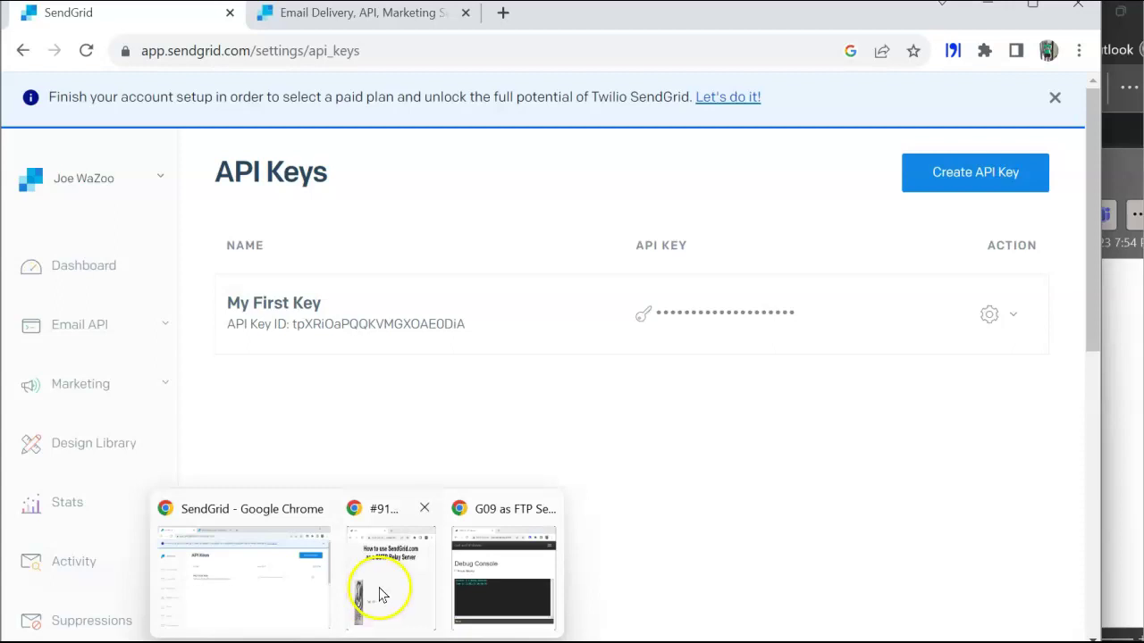
left_click(378, 592)
mouse_move(518, 637)
left_click(518, 598)
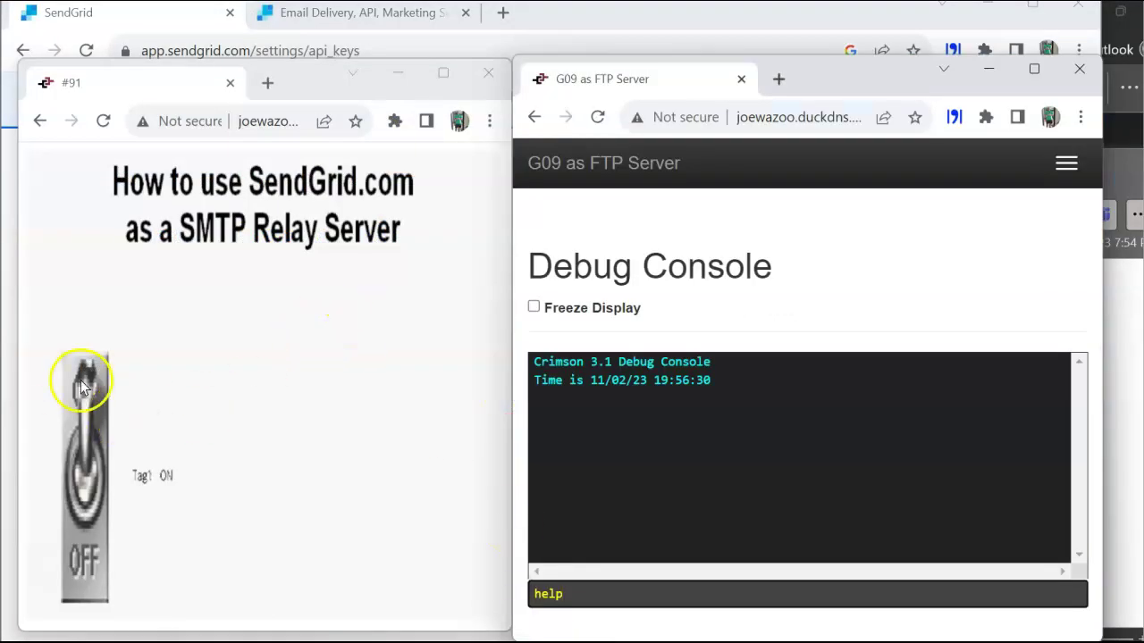
Step: Toggle Tag1 until it is ON, sending the alarm email, then check Outlook
left_click(83, 543)
left_click(69, 423)
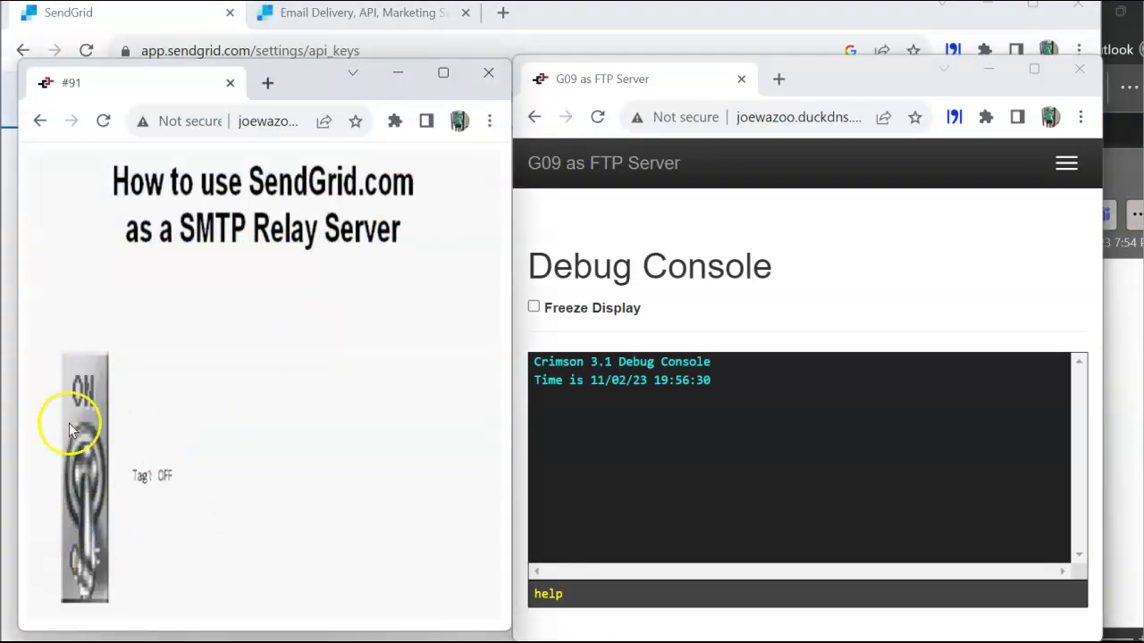
left_click(79, 397)
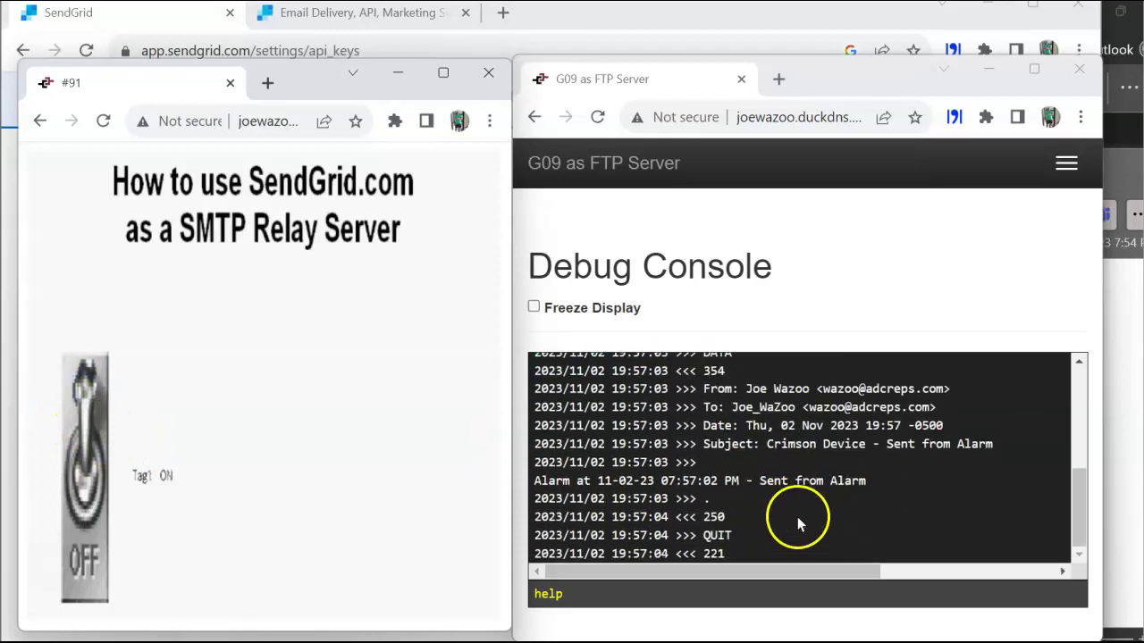
left_click(478, 640)
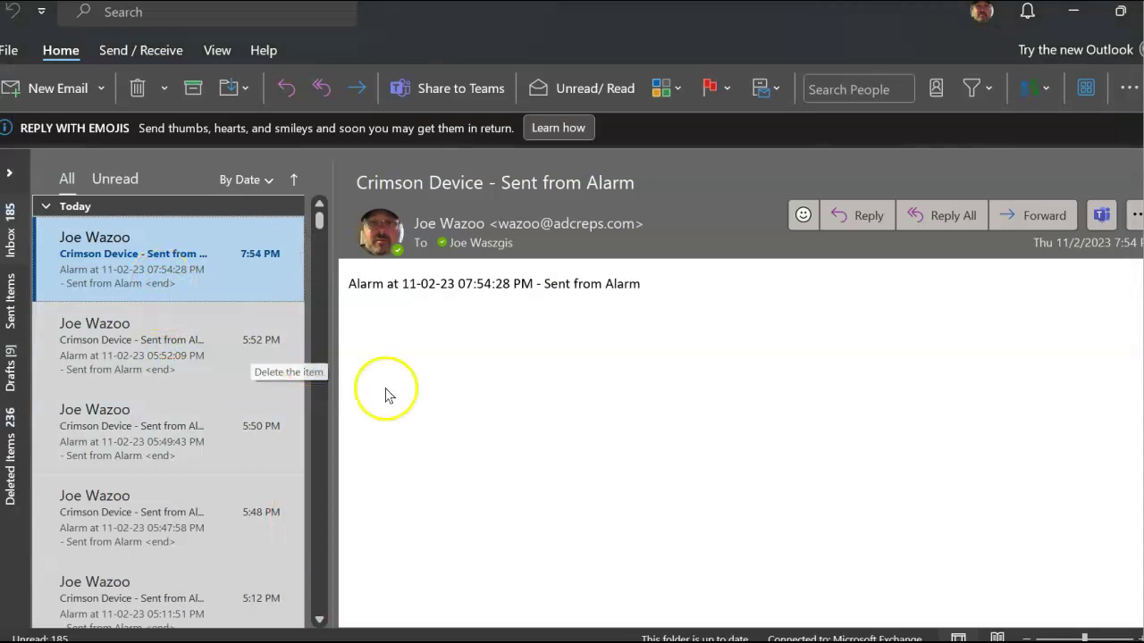
Step: Mark the 7:54 PM alarm email in Outlook as read
left_click(237, 277)
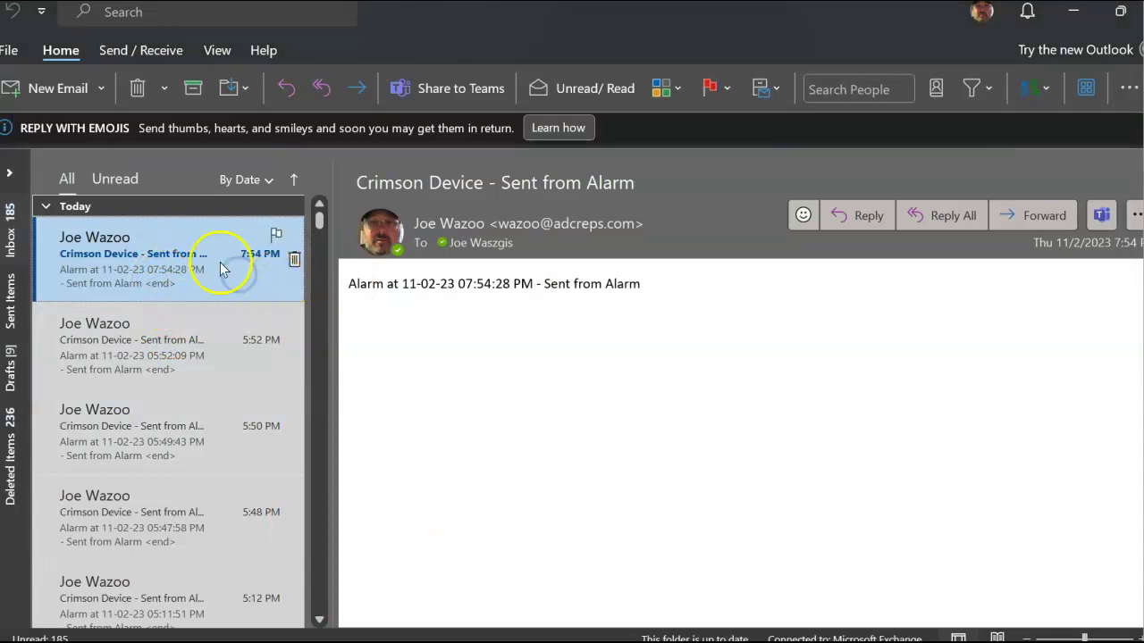
right_click(221, 266)
left_click(270, 250)
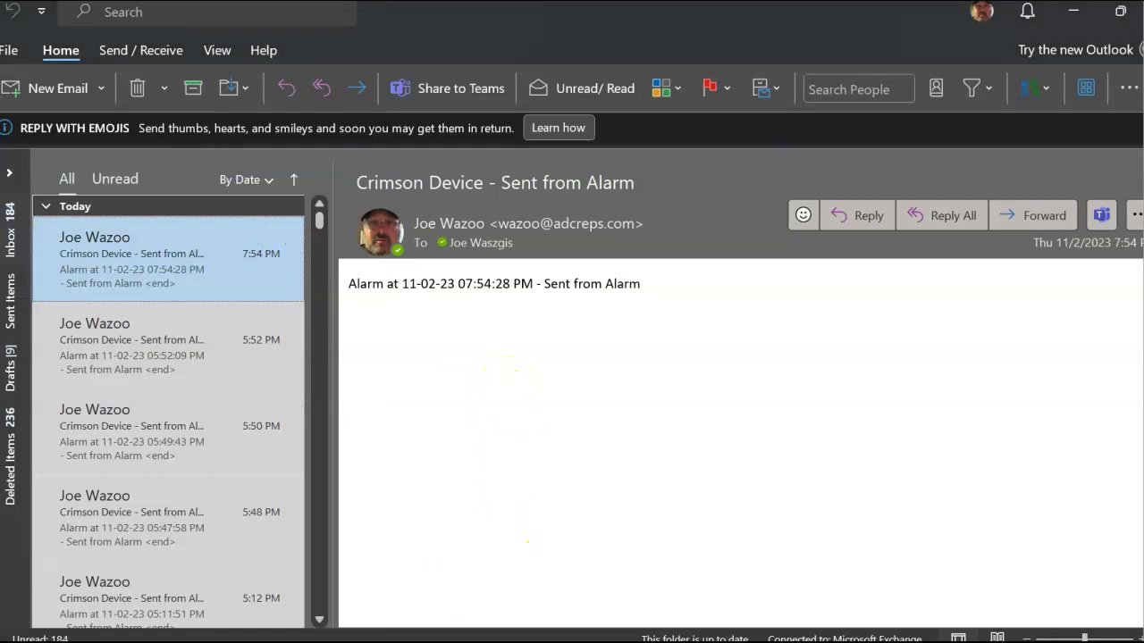
Step: Open the new 7:57 PM 'Crimson Device - Sent from Alarm' email, then return to Crimson's SMTP settings
left_click(497, 607)
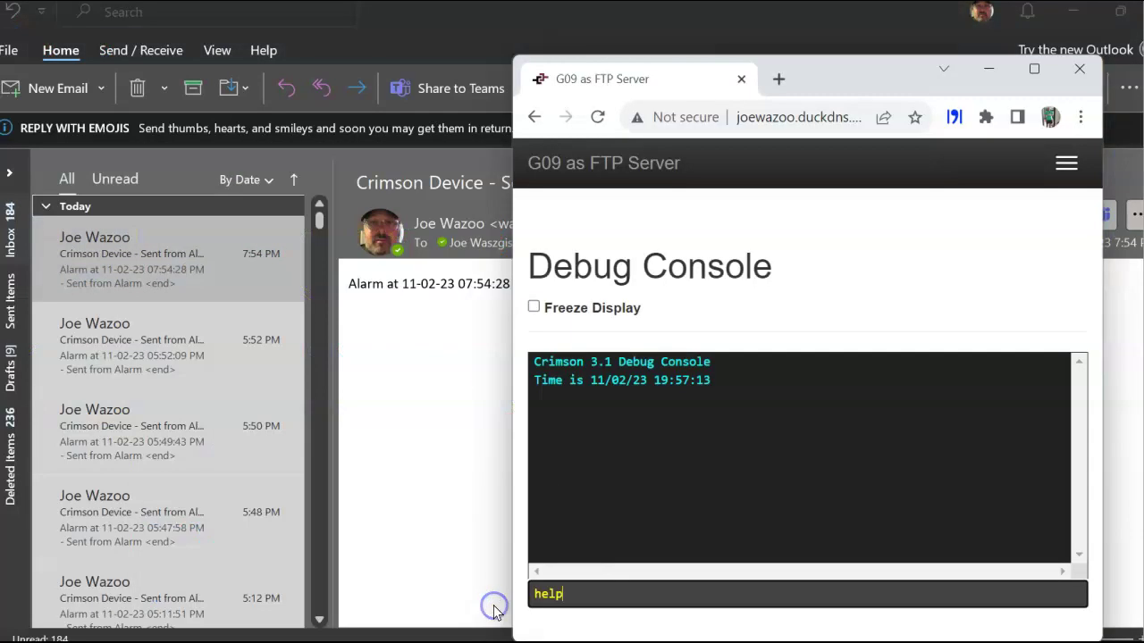
mouse_move(368, 592)
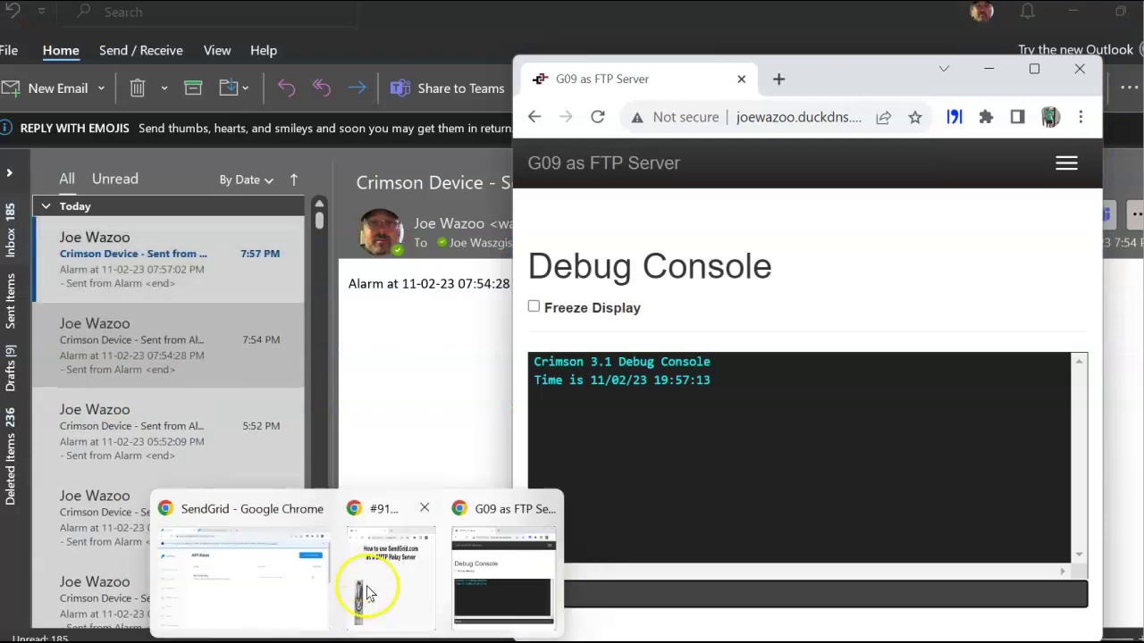
left_click(185, 272)
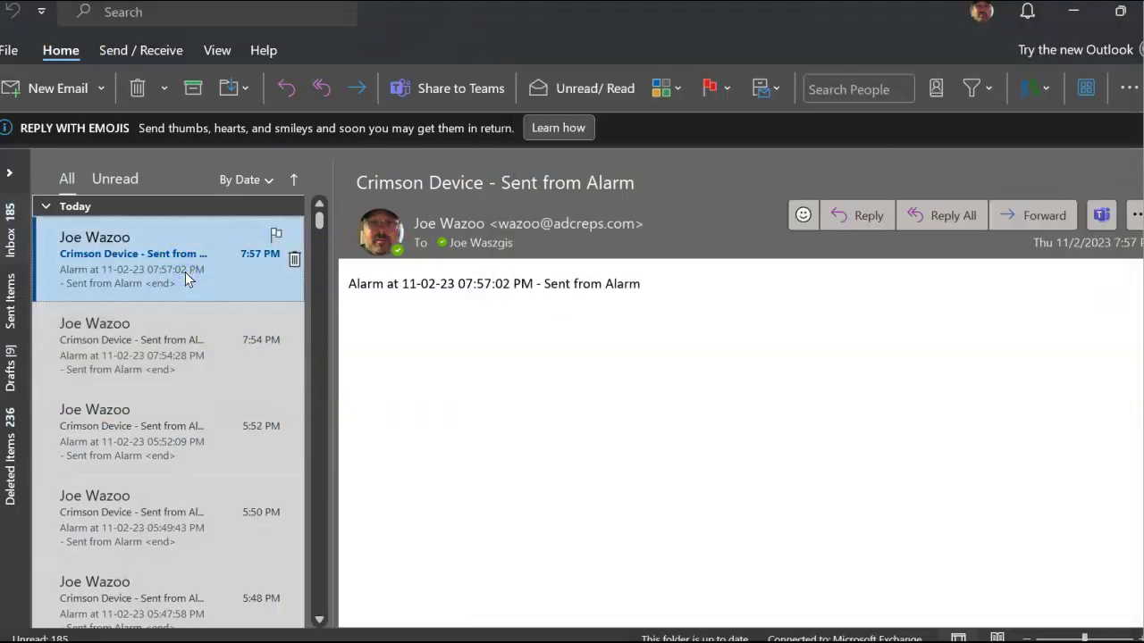
left_click(616, 571)
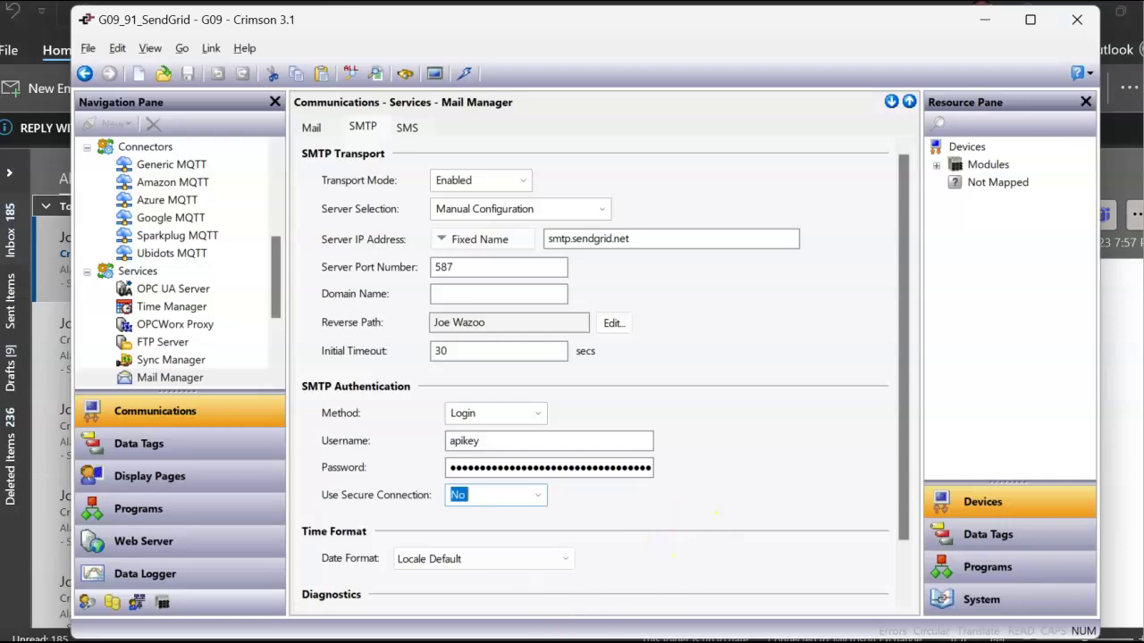
Step: Bring Chrome's SendGrid API Keys page, listing My First Key, back into view
left_click(357, 642)
left_click(320, 605)
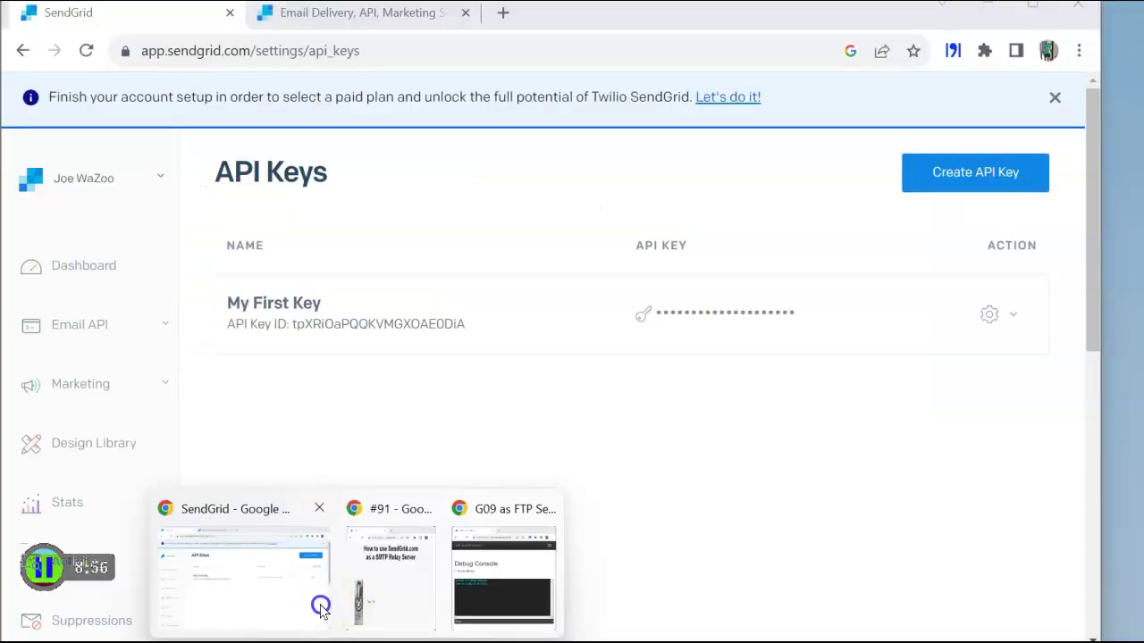
left_click(355, 15)
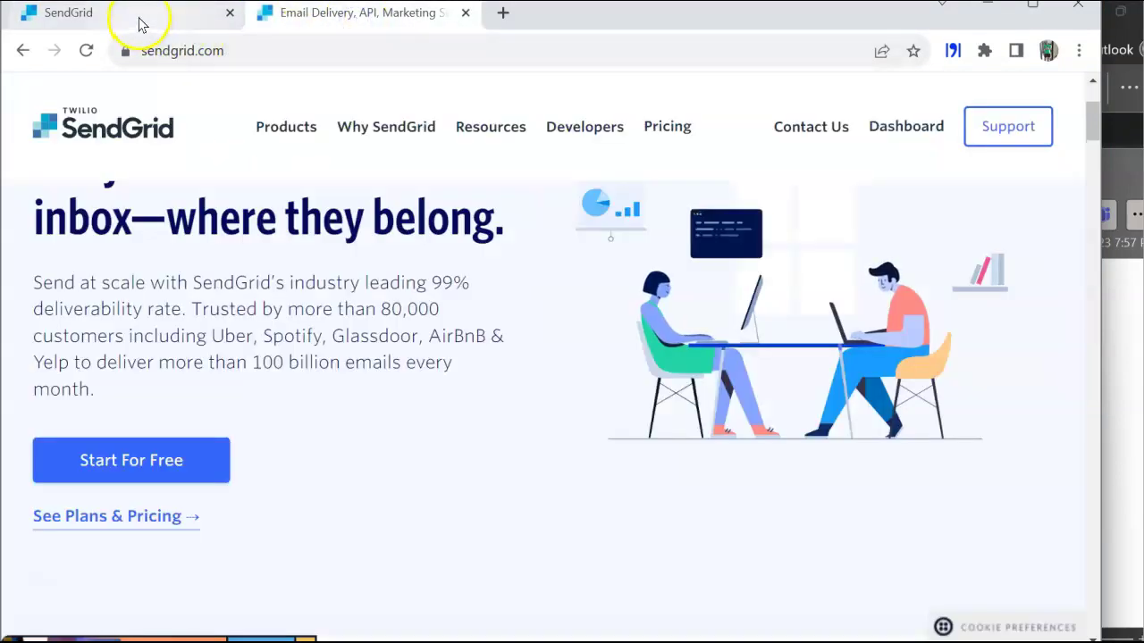
left_click(140, 19)
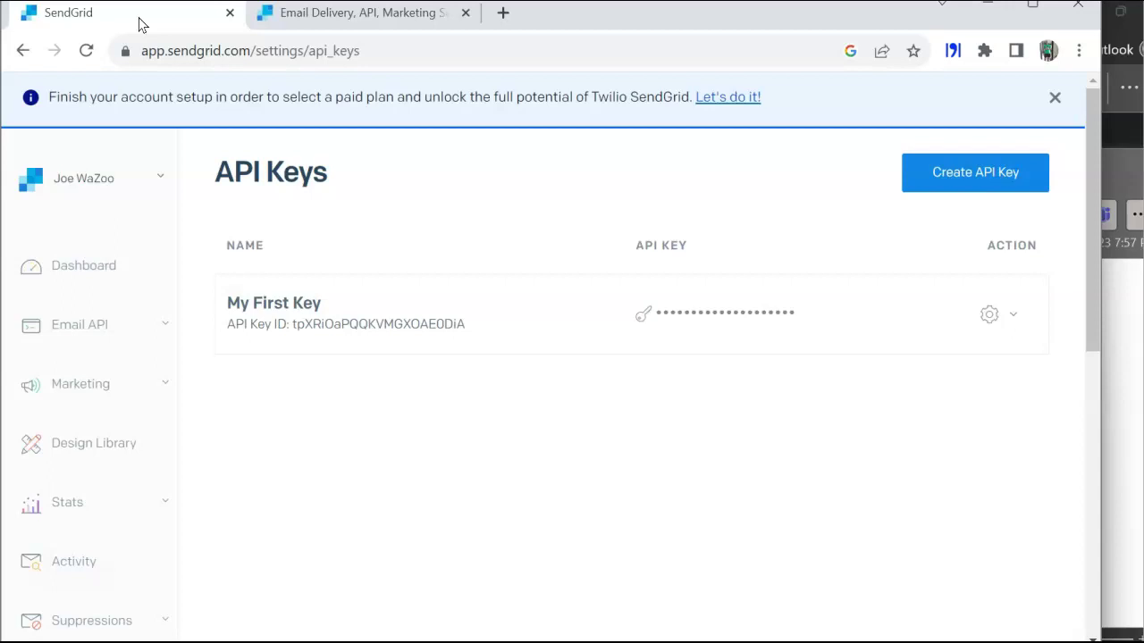